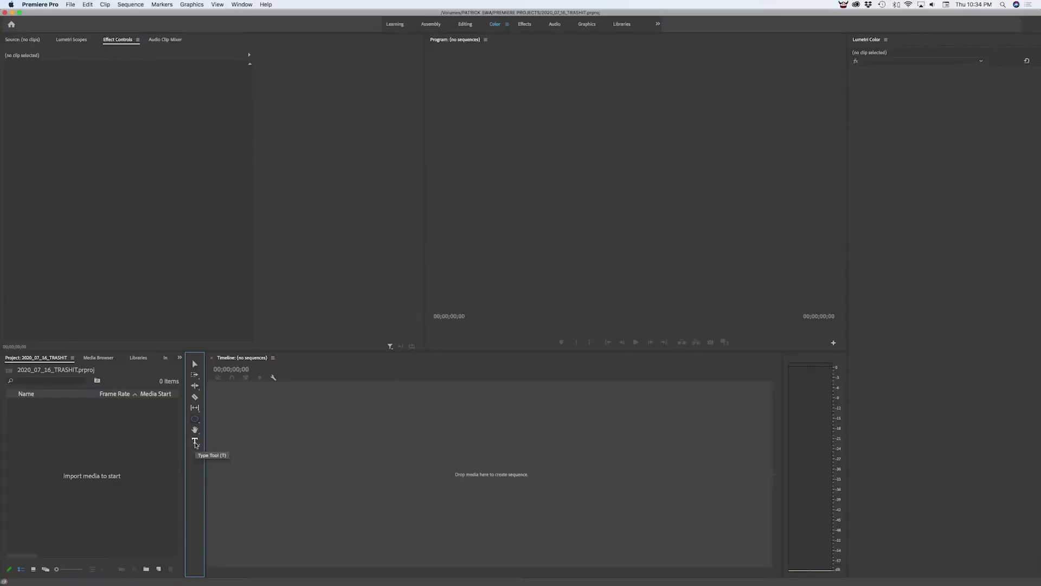
# Switch to Photoshop and make Layer 3 copy, Layer 4 and Layer 4 copy visible in the keyframe practice document
pyautogui.press('super+Tab')
pyautogui.press('super+Tab')
pyautogui.press('super+Tab')
pyautogui.press('super+Tab')
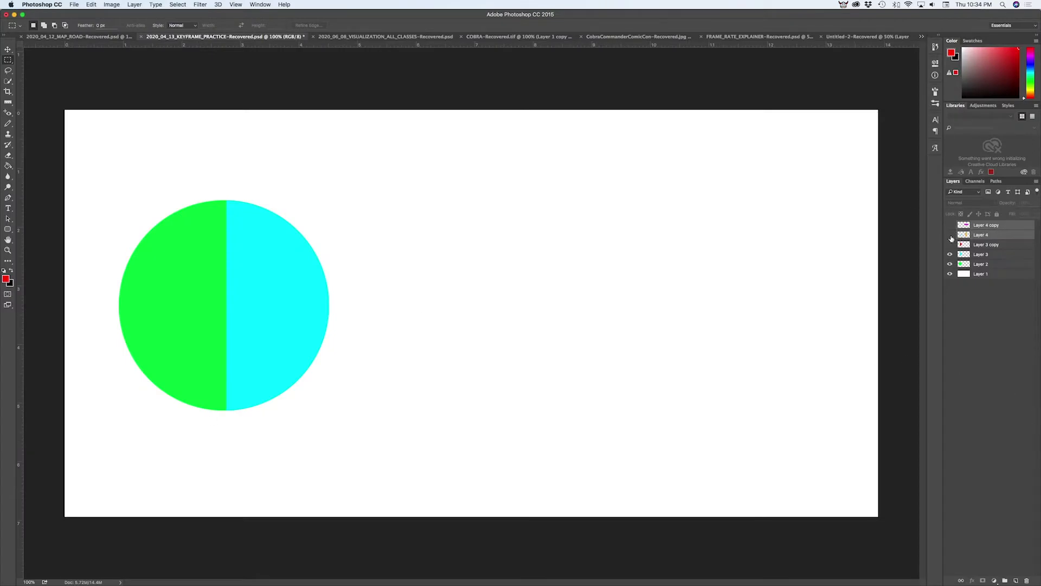
pyautogui.moveTo(950, 245); pyautogui.dragTo(950, 234)
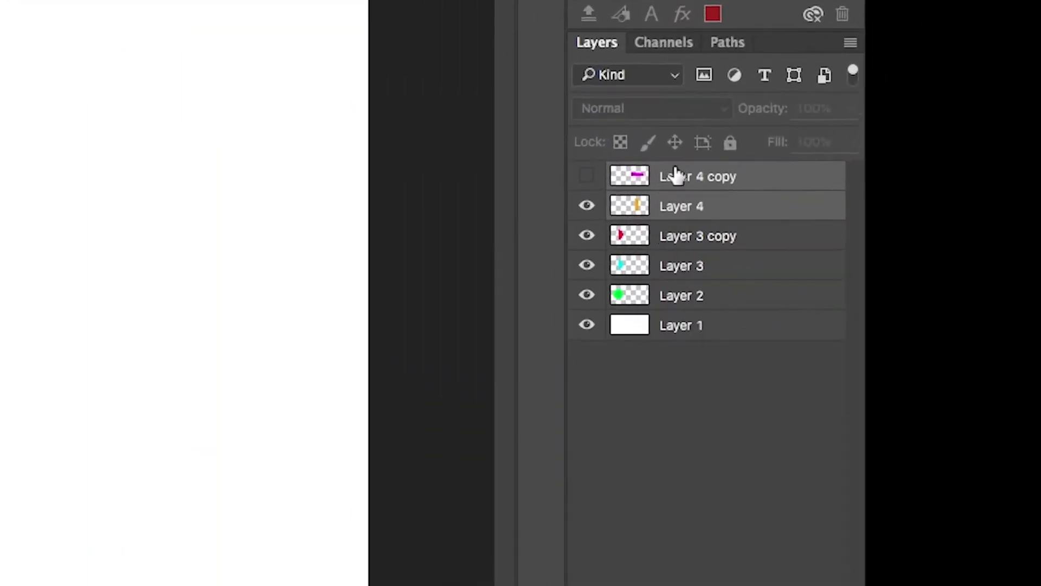
pyautogui.click(588, 179)
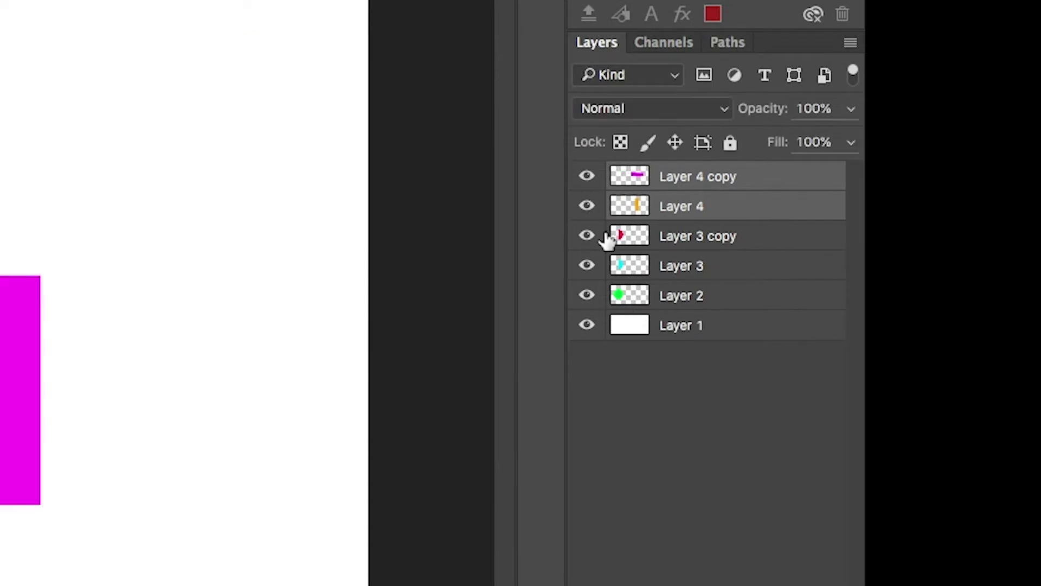
pyautogui.click(588, 176)
pyautogui.click(589, 176)
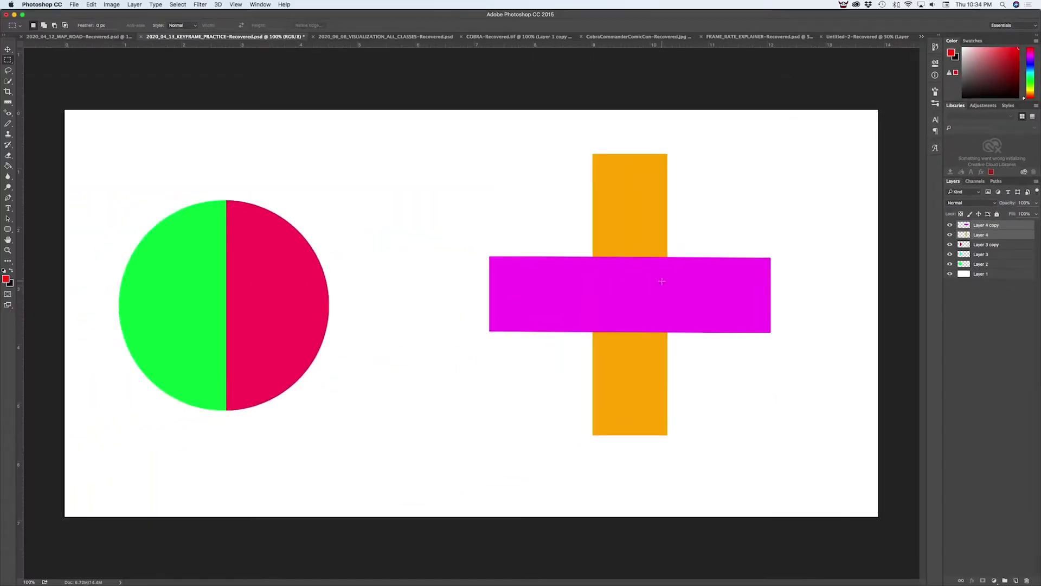
# Switch to Premiere Pro and choose 2020_04_13_KEYFRAME_PRACTICE.psd from the FOOTAGE 3 folder for import
pyautogui.press('super+Tab')
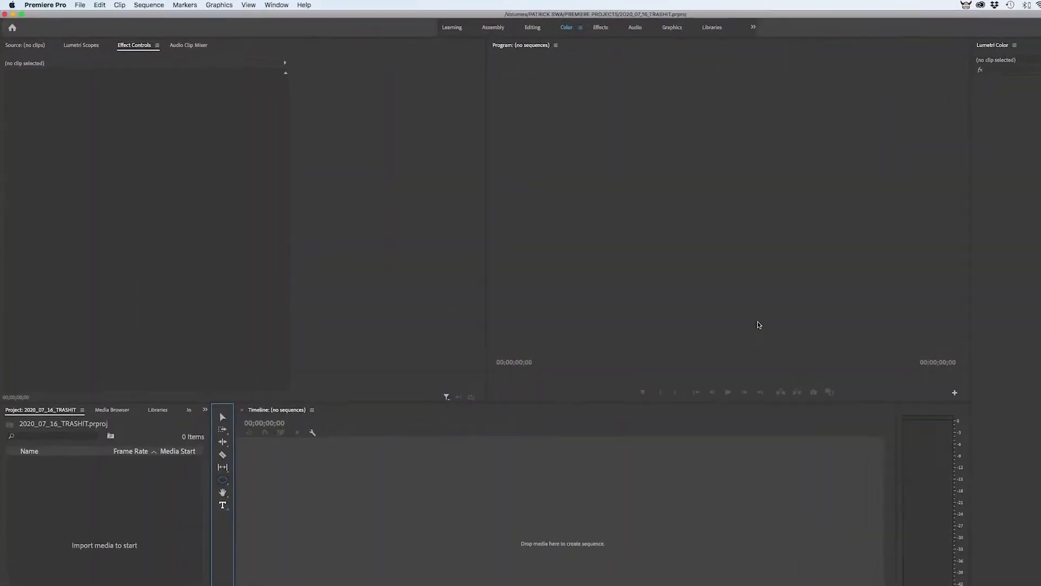
pyautogui.click(142, 9)
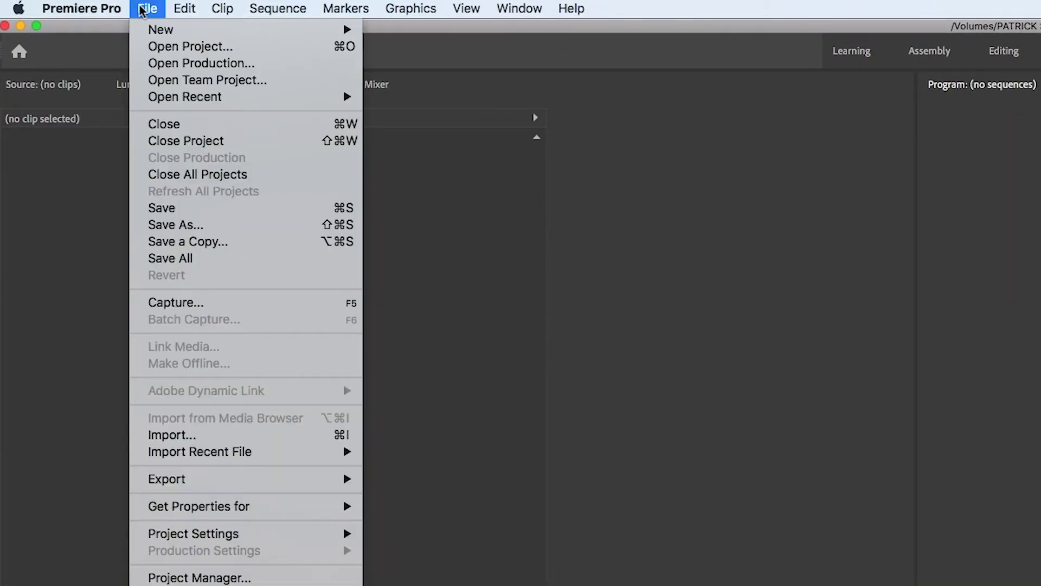
pyautogui.click(246, 436)
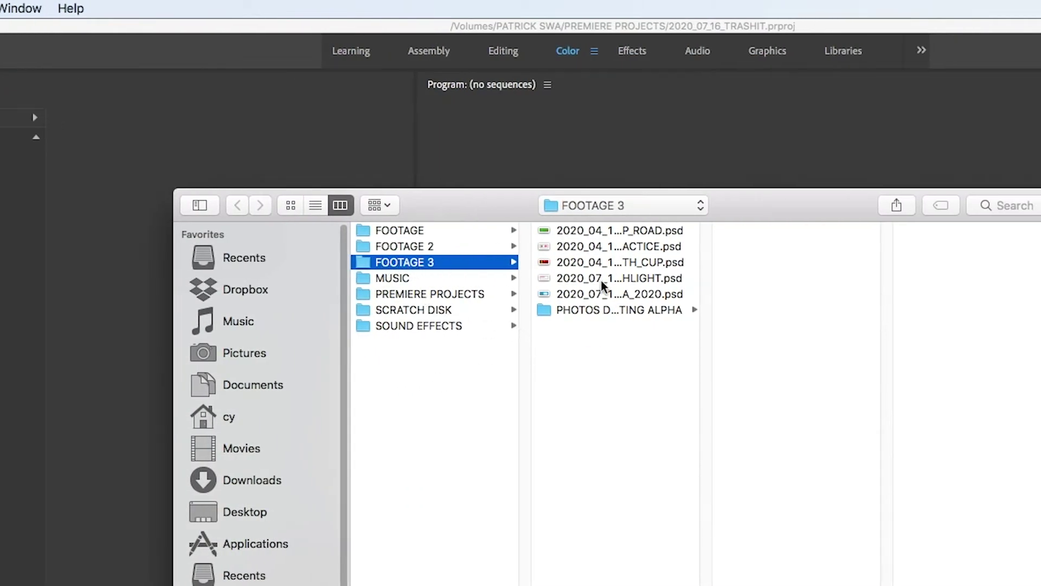
pyautogui.click(608, 263)
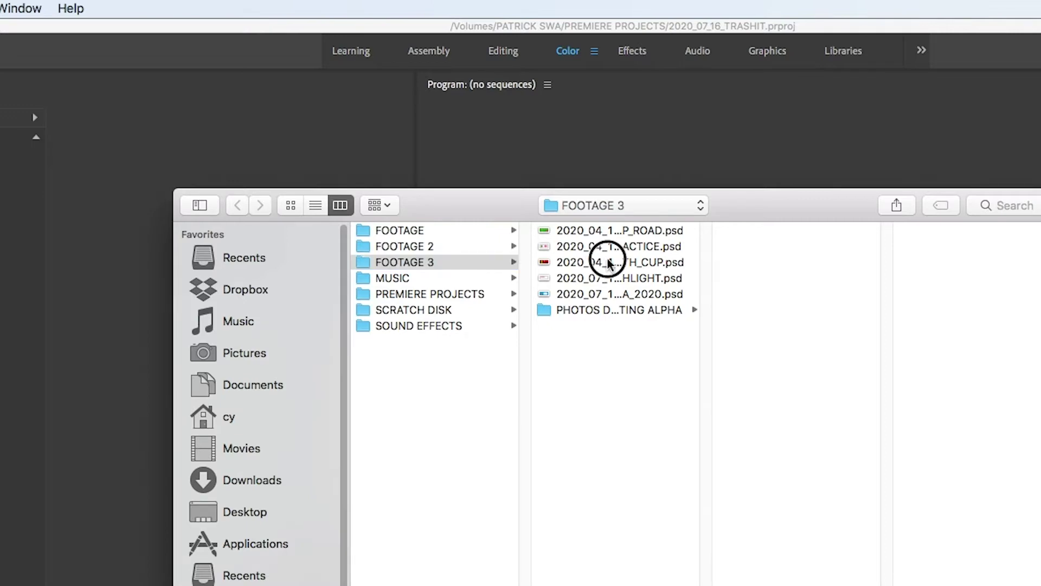
pyautogui.click(619, 249)
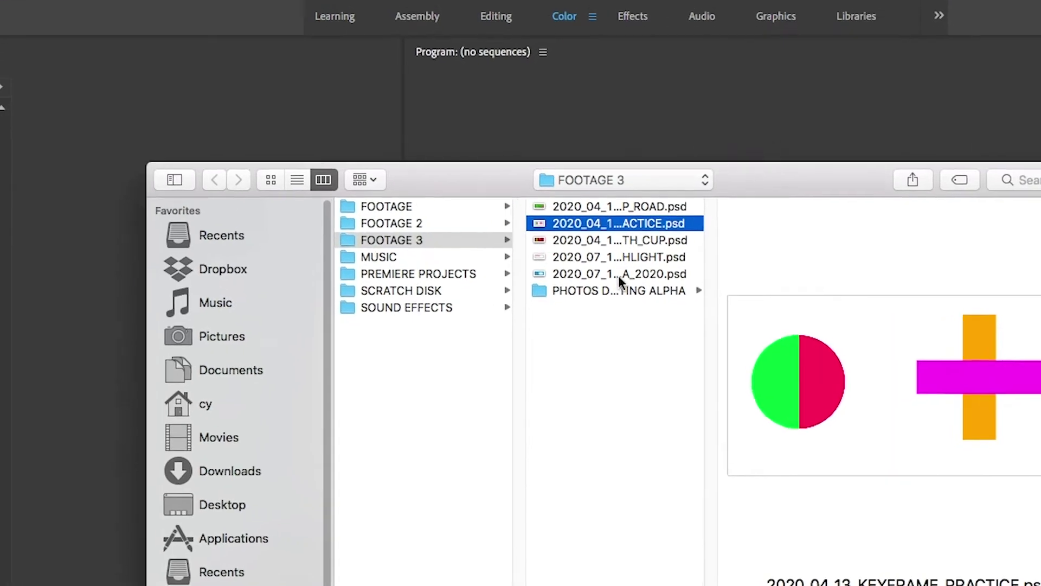
pyautogui.press('Return')
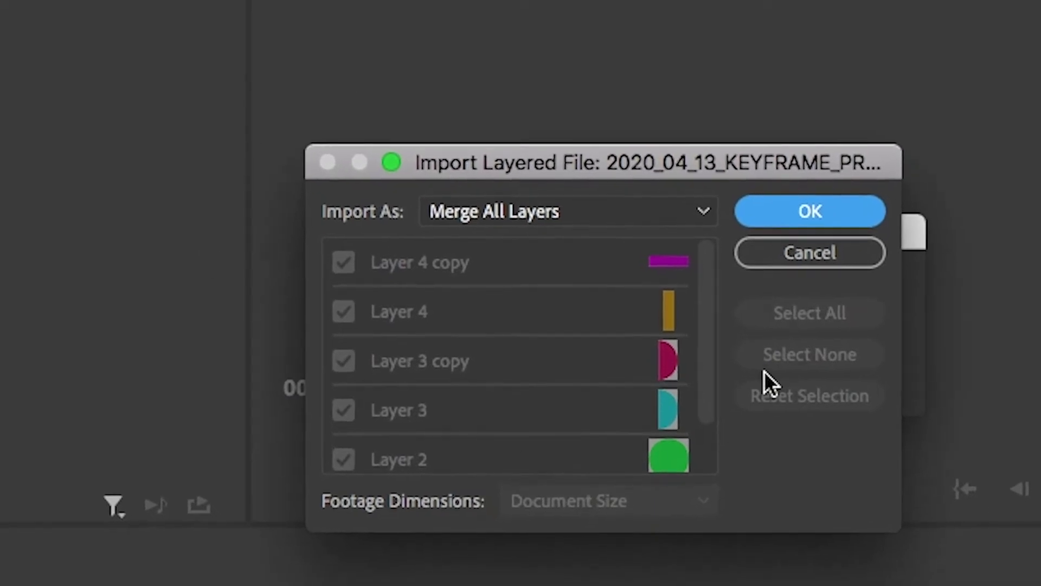
# Import the layered Photoshop file as a Sequence with all layers included and footage dimensions at Document Size
pyautogui.click(522, 215)
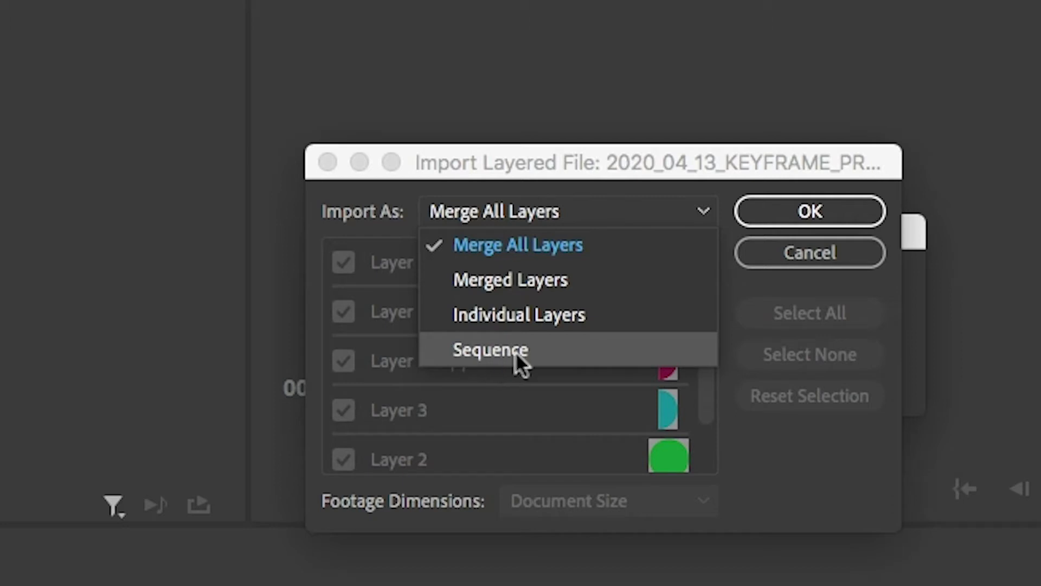
pyautogui.click(464, 353)
pyautogui.scroll(-1, 465, 293)
pyautogui.scroll(1, 465, 293)
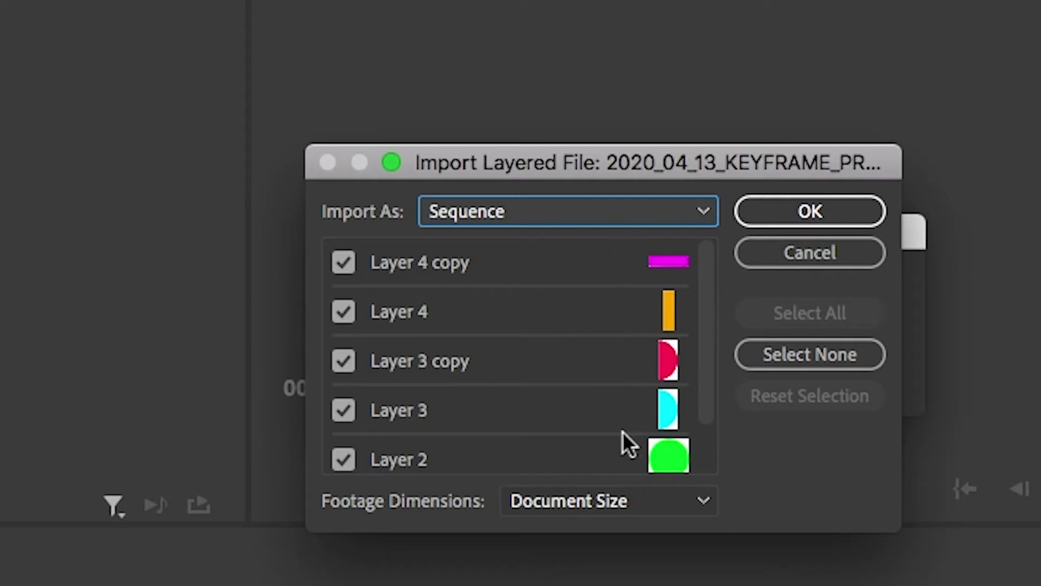
pyautogui.click(815, 217)
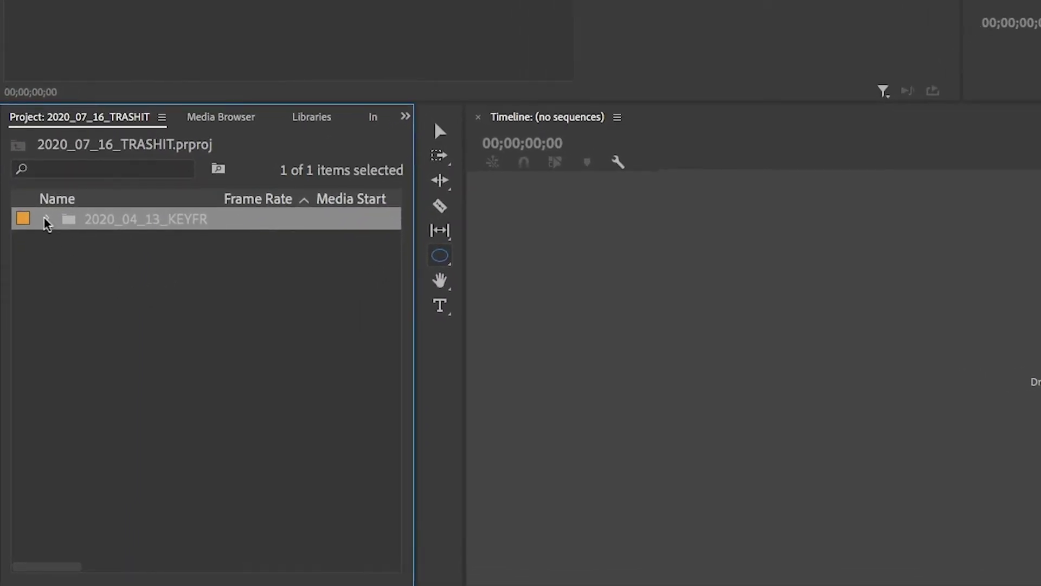
# Expand the imported 2020_04_13 keyframe practice bin and look through its individual layer items
pyautogui.click(47, 219)
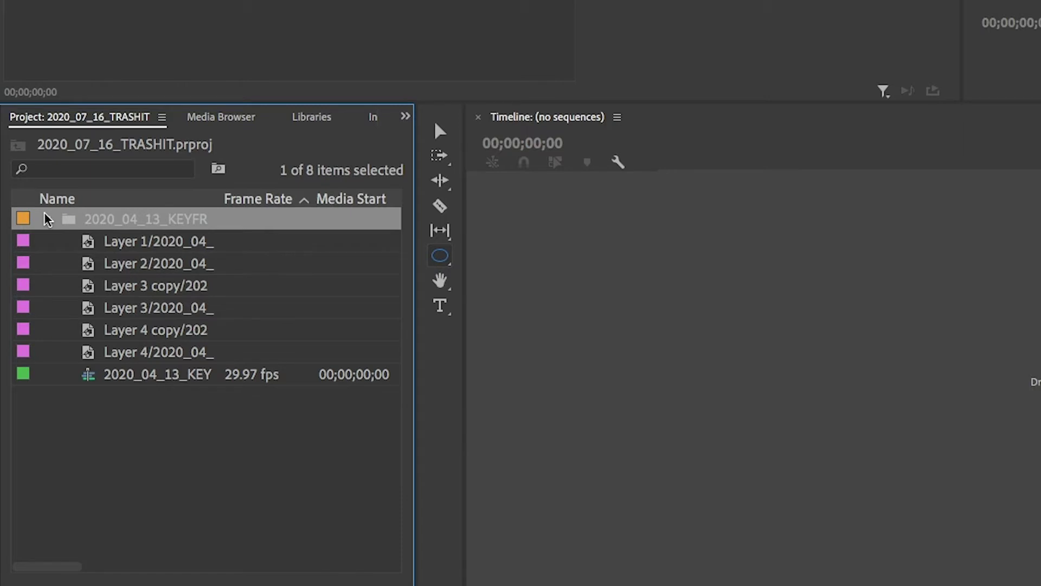
pyautogui.click(123, 242)
pyautogui.click(115, 267)
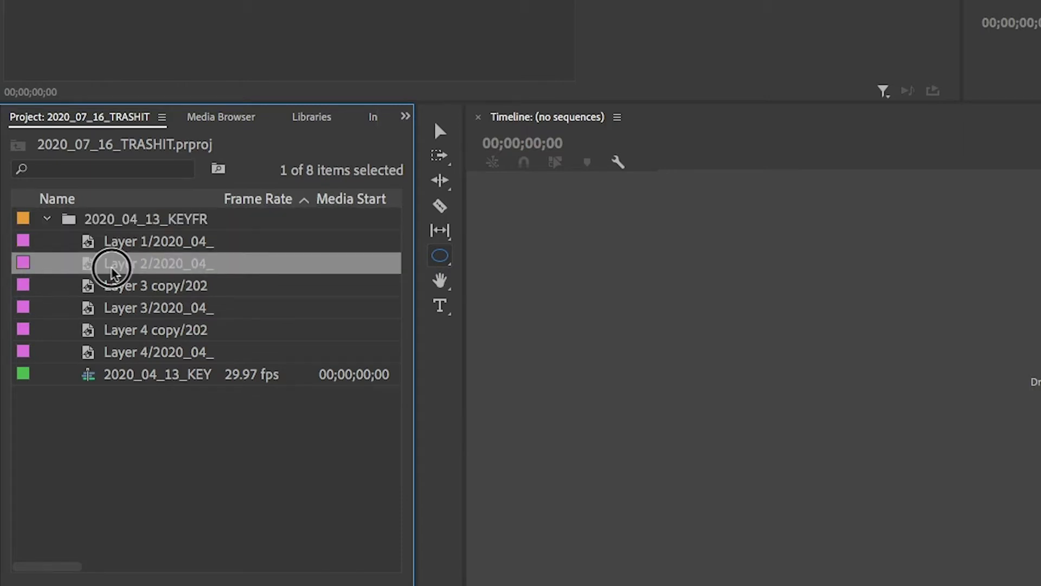
pyautogui.click(121, 286)
pyautogui.click(123, 308)
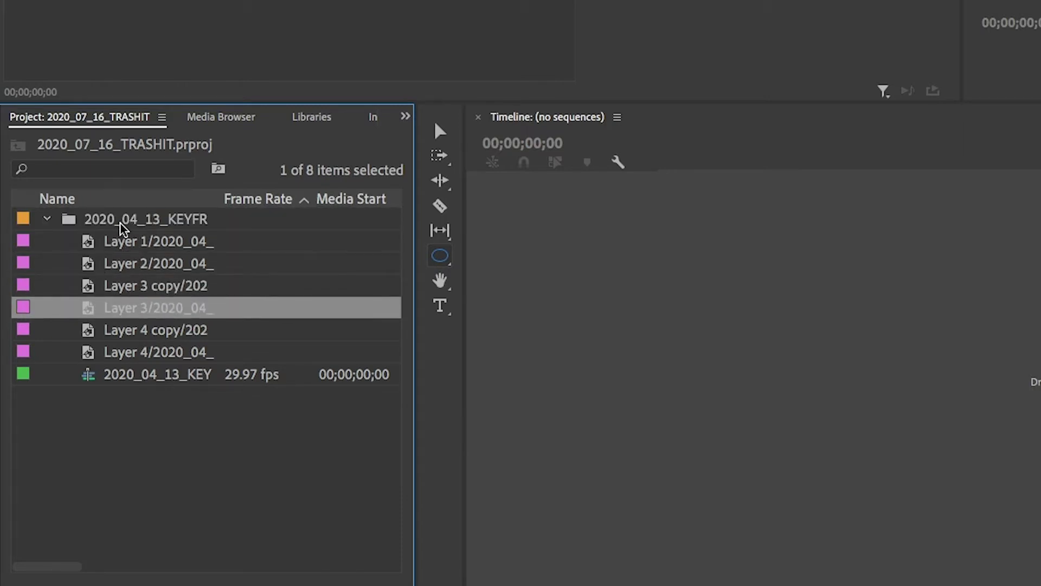
pyautogui.click(93, 291)
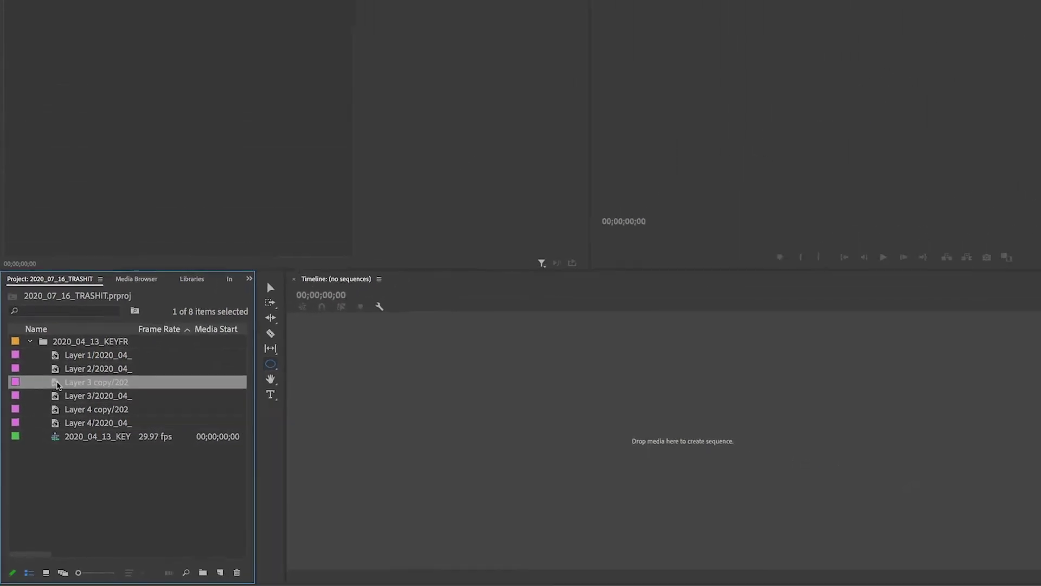
# Preview the Layer 3 copy, Layer 1, Layer 2 and Layer 3 stills from the bin in the Source monitor
pyautogui.doubleClick(56, 384)
pyautogui.doubleClick(55, 358)
pyautogui.click(55, 371)
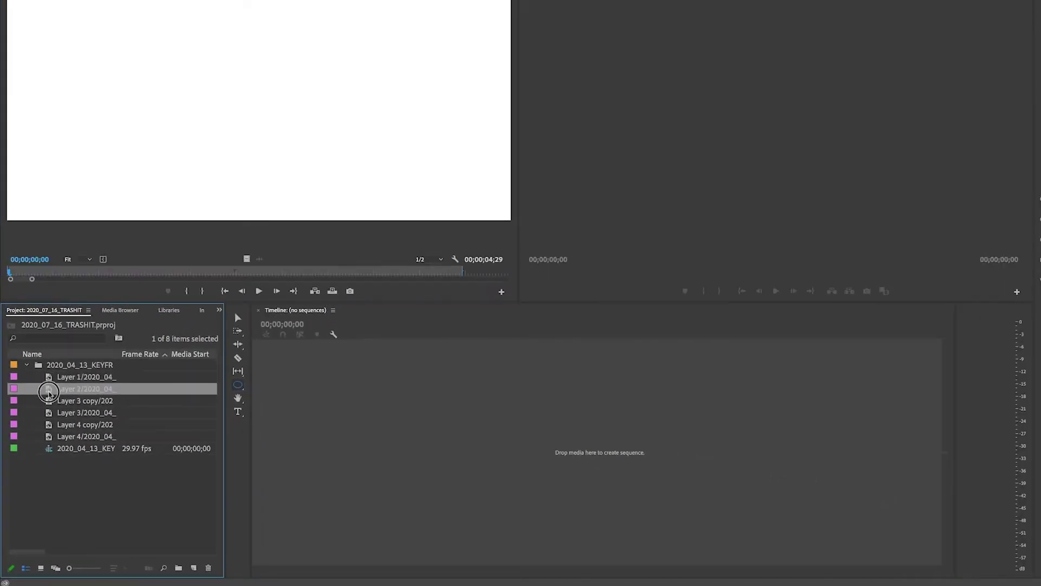
pyautogui.doubleClick(49, 391)
pyautogui.doubleClick(50, 401)
pyautogui.click(50, 415)
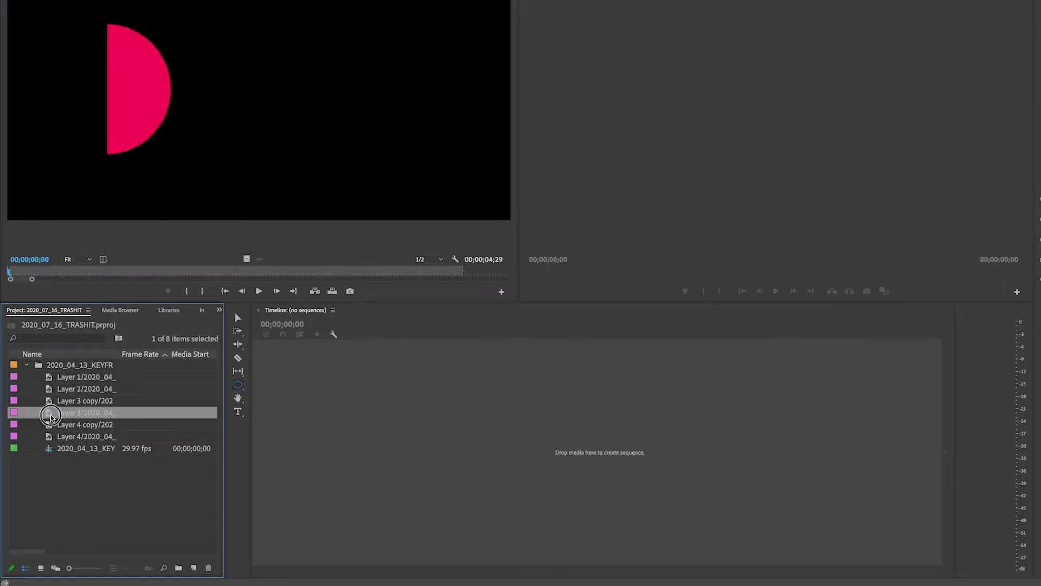
pyautogui.doubleClick(51, 415)
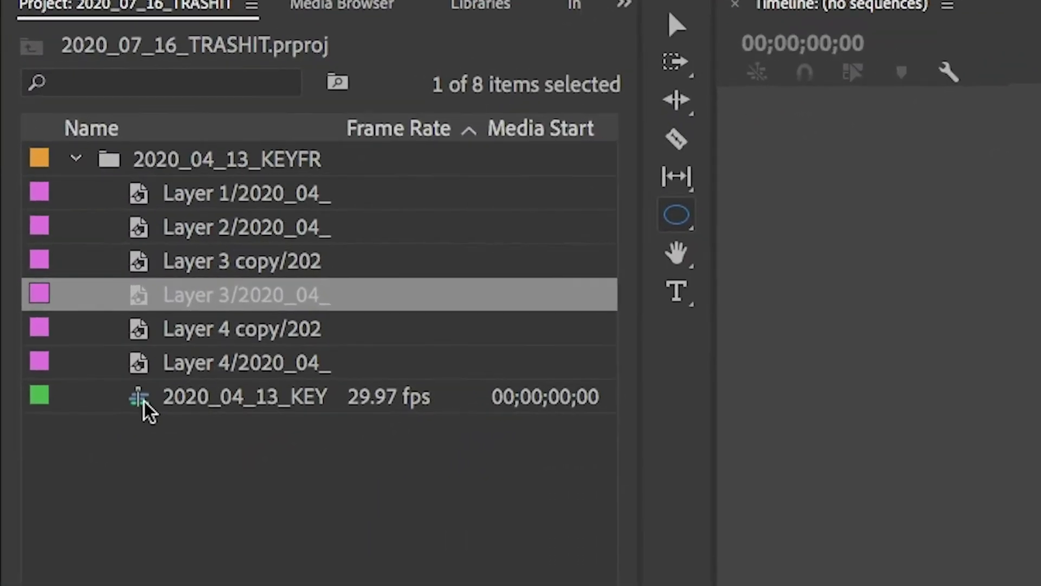
# Open the imported keyframe practice sequence in the timeline and place the playhead at 00;00;00;24
pyautogui.doubleClick(128, 418)
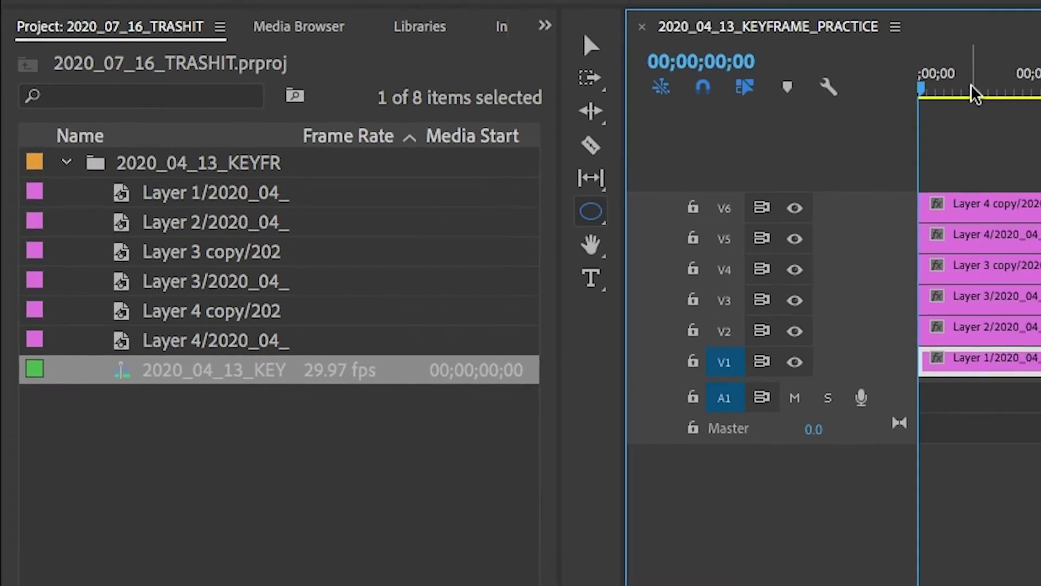
pyautogui.click(1013, 88)
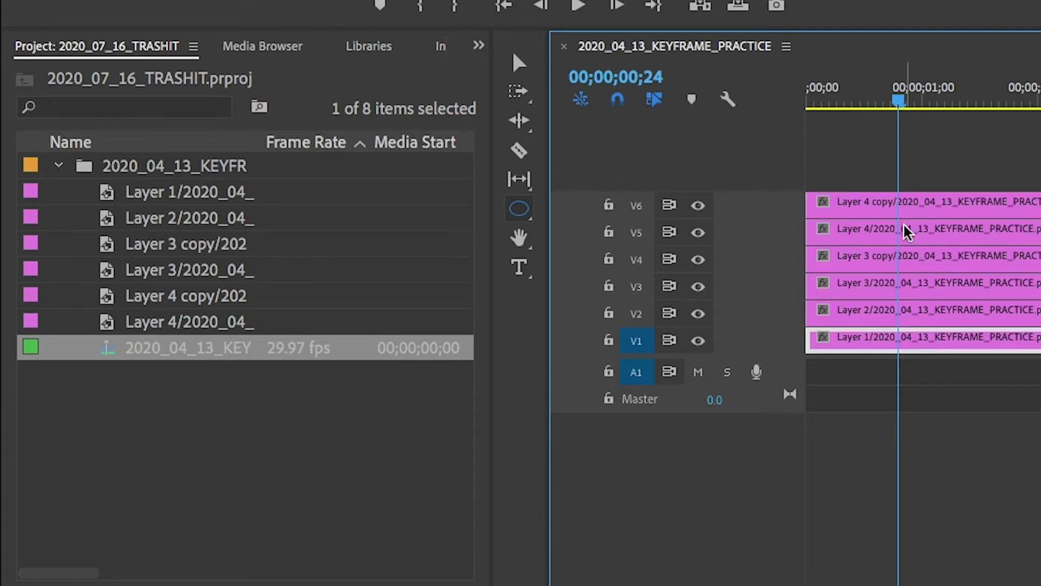
# Rename the imported sequence as SEQ PLUS and CIRCLE GRAPHIC
pyautogui.click(188, 436)
pyautogui.click(143, 355)
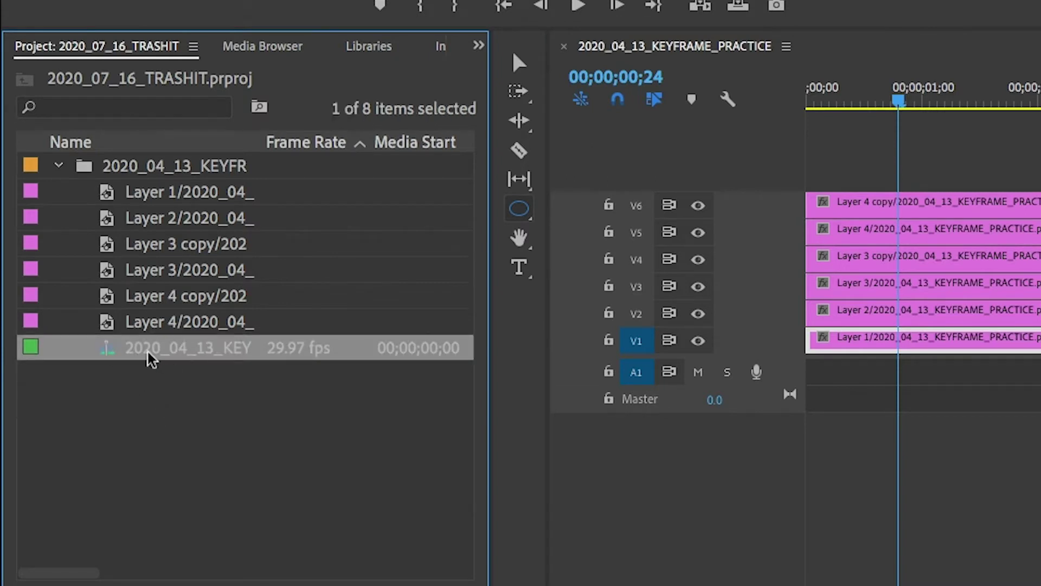
pyautogui.click(199, 352)
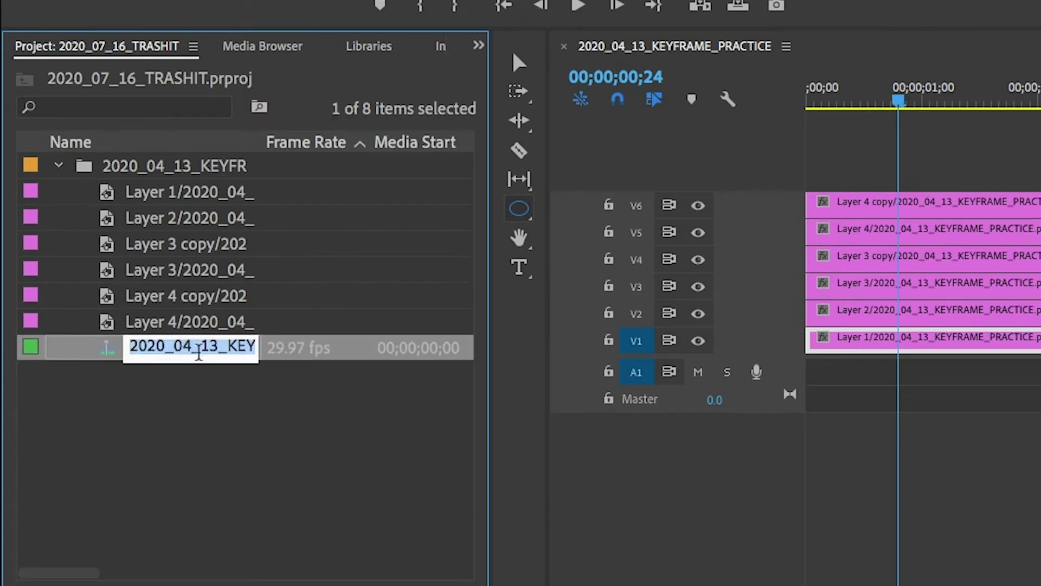
pyautogui.write('SEQ')
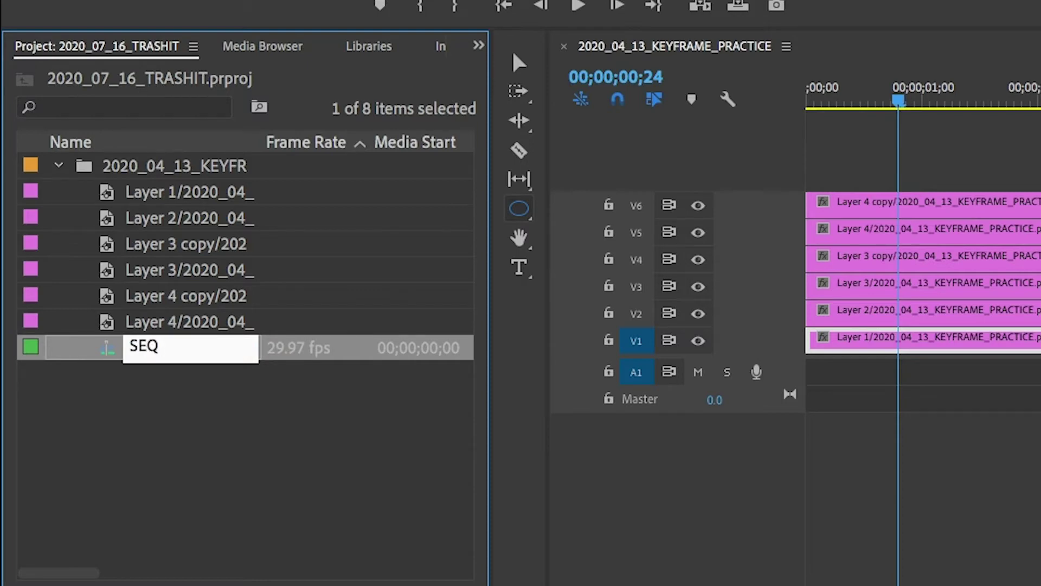
pyautogui.write(' PLUS and CIR')
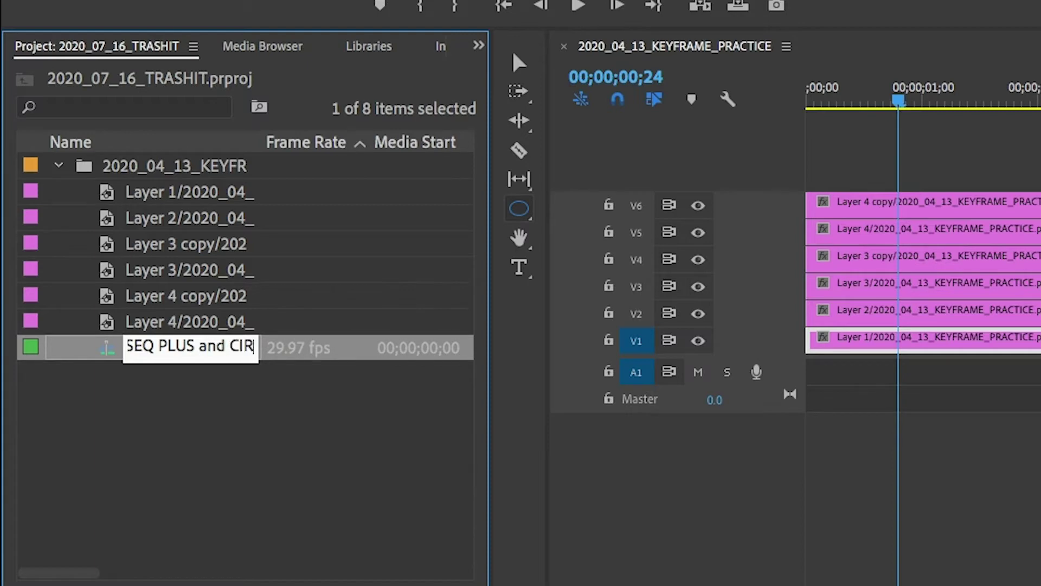
pyautogui.write('CLE GRAPHIC')
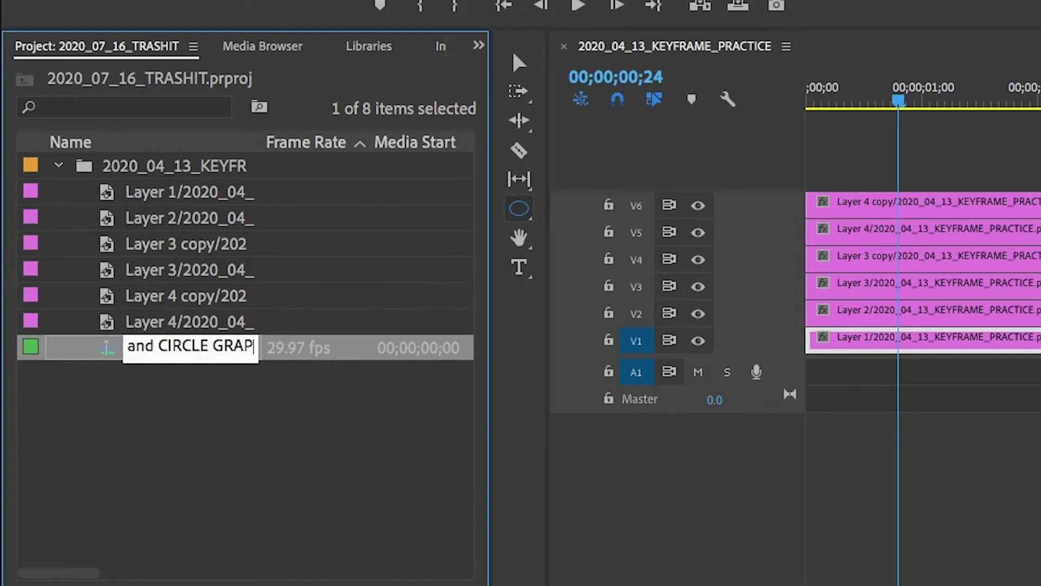
pyautogui.click(186, 423)
# Create a new bin named SEQUENCES and move the SEQ PLUS and CIRCLE GRAPHIC sequence into it
pyautogui.rightClick(187, 426)
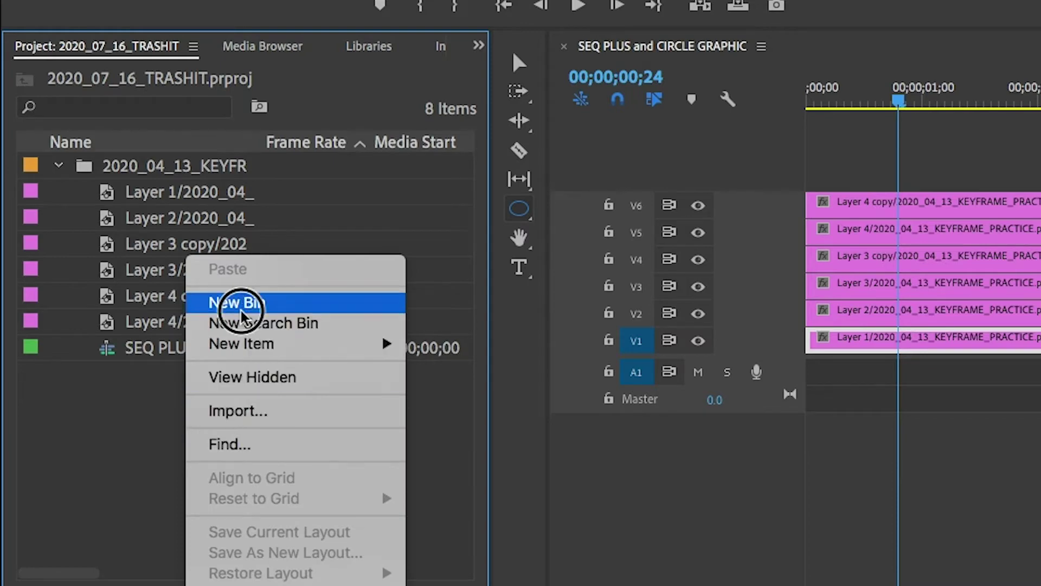
pyautogui.click(274, 302)
pyautogui.write('SEQ')
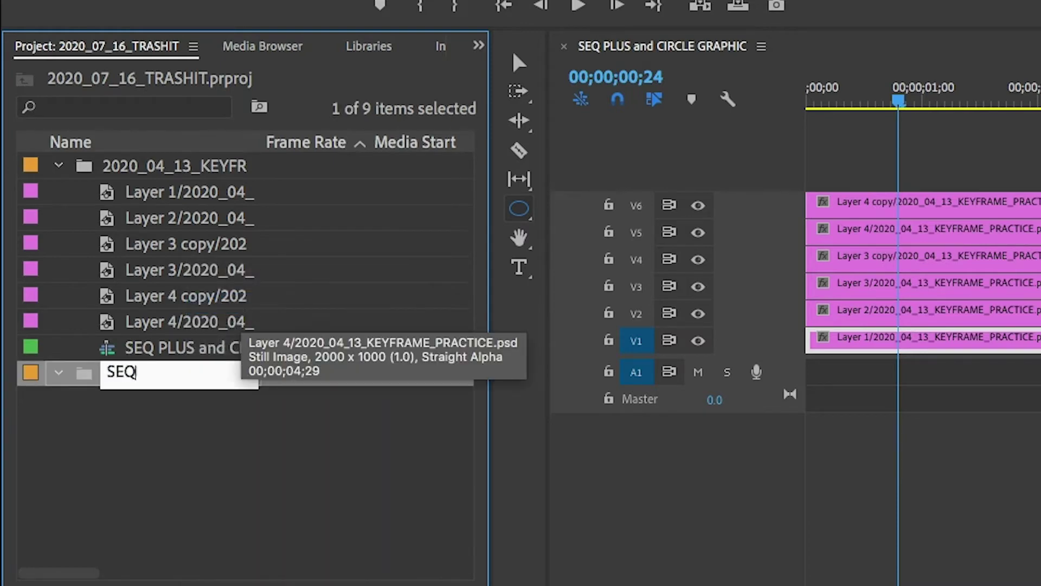
pyautogui.write('UENCES')
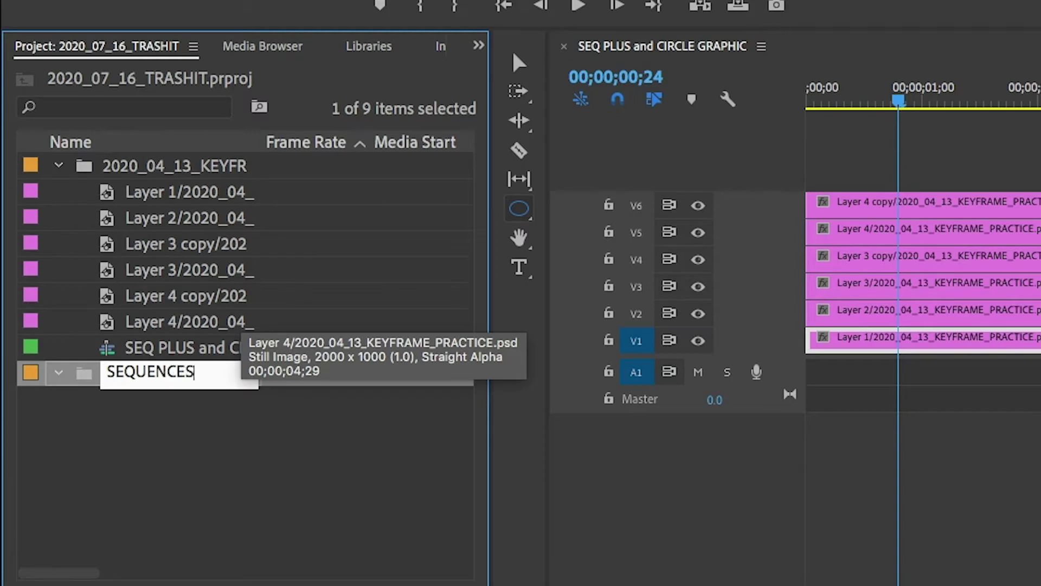
pyautogui.press('Return')
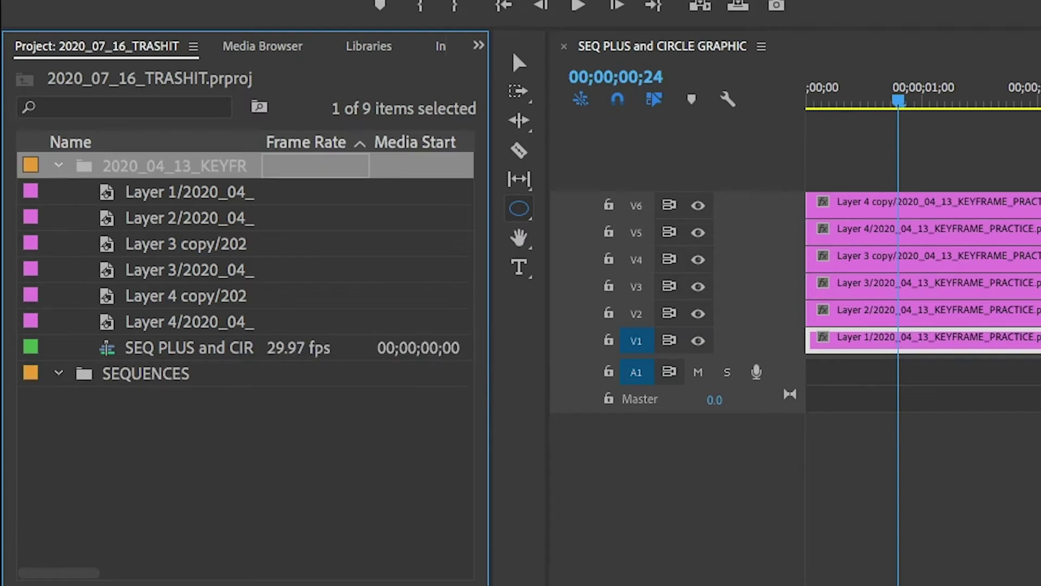
pyautogui.click(141, 349)
pyautogui.moveTo(106, 361); pyautogui.dragTo(115, 379)
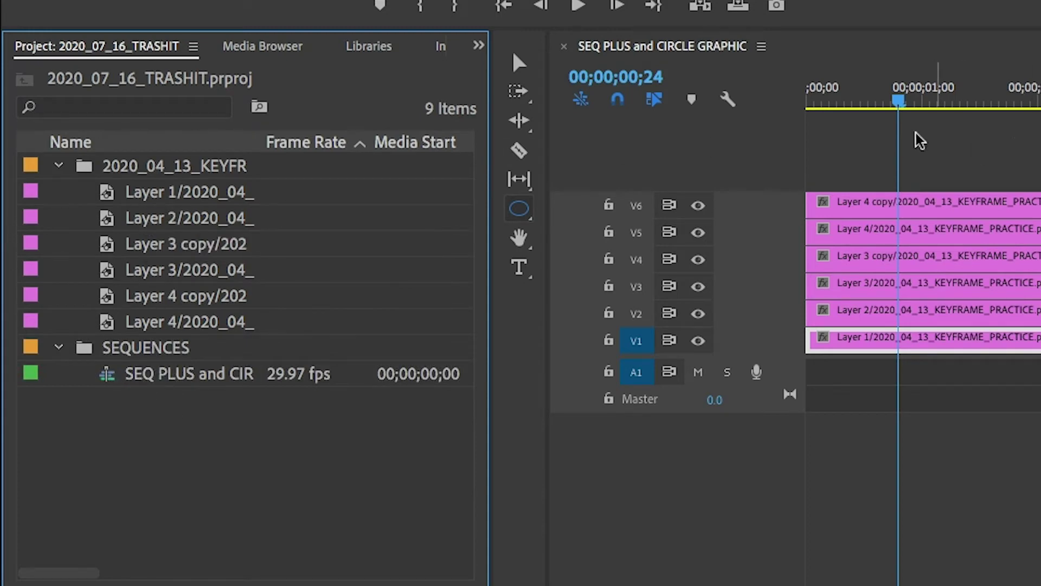
# Return the playhead to the start of the sequence and park it at 00;00;00;16
pyautogui.click(870, 101)
pyautogui.moveTo(870, 100); pyautogui.dragTo(808, 102)
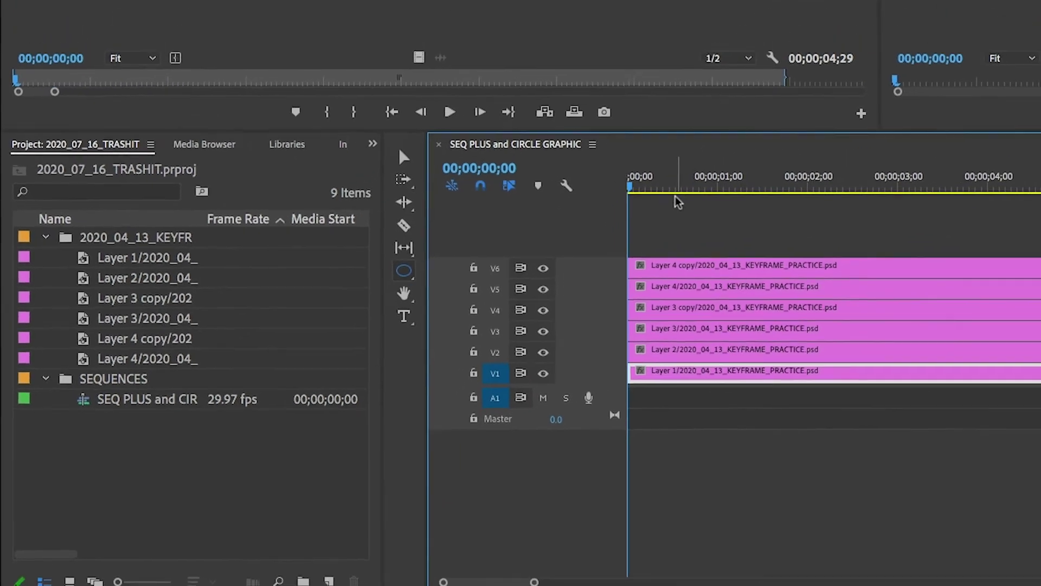
pyautogui.click(677, 191)
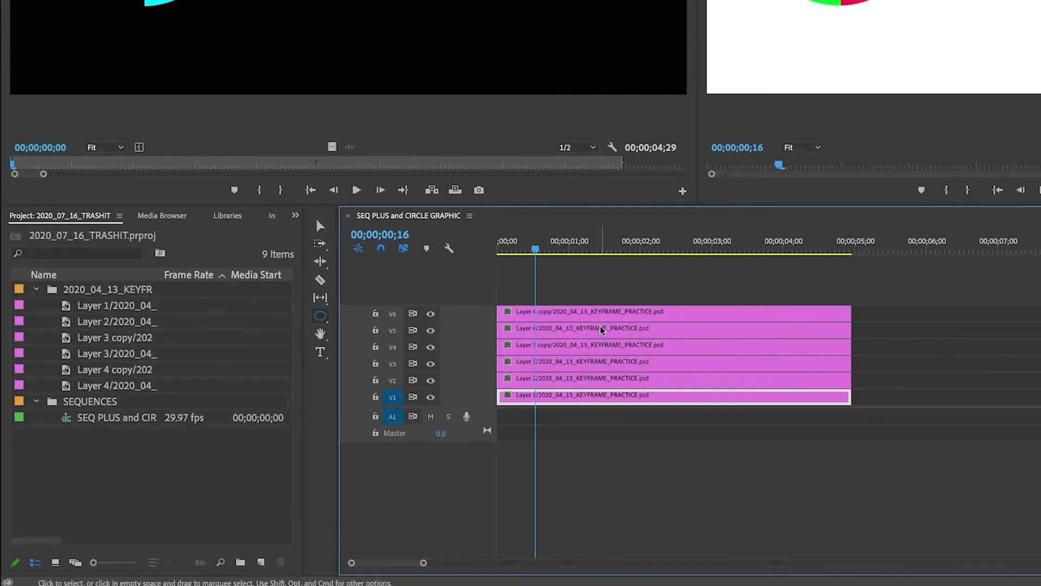
# Open the Layer 4 copy clip on track V6 in the Source monitor to view it on its own
pyautogui.click(557, 316)
pyautogui.click(559, 327)
pyautogui.click(558, 311)
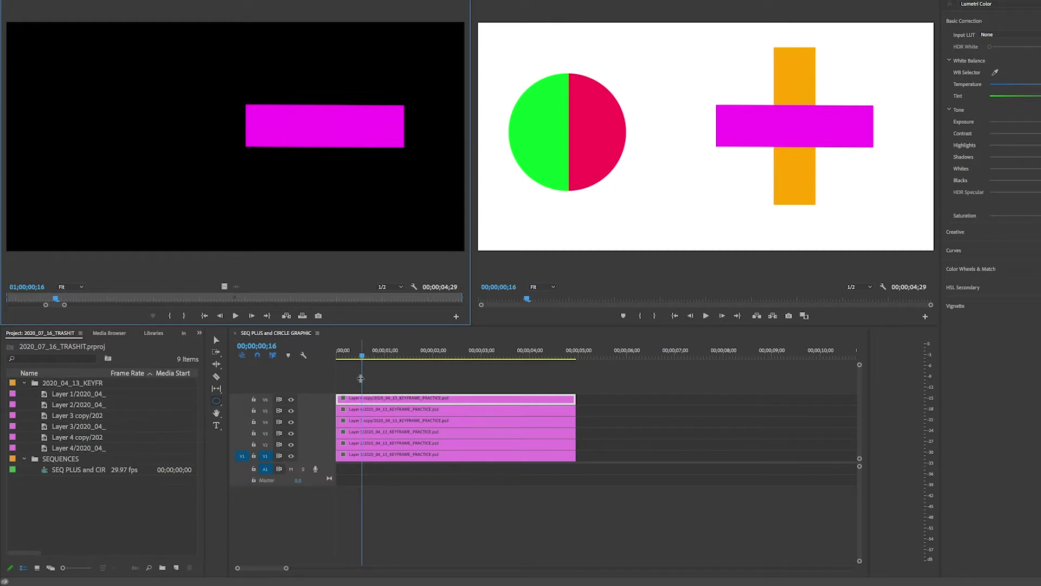
# Return the sequence playhead to 00;00;00;00
pyautogui.moveTo(362, 358); pyautogui.dragTo(323, 357)
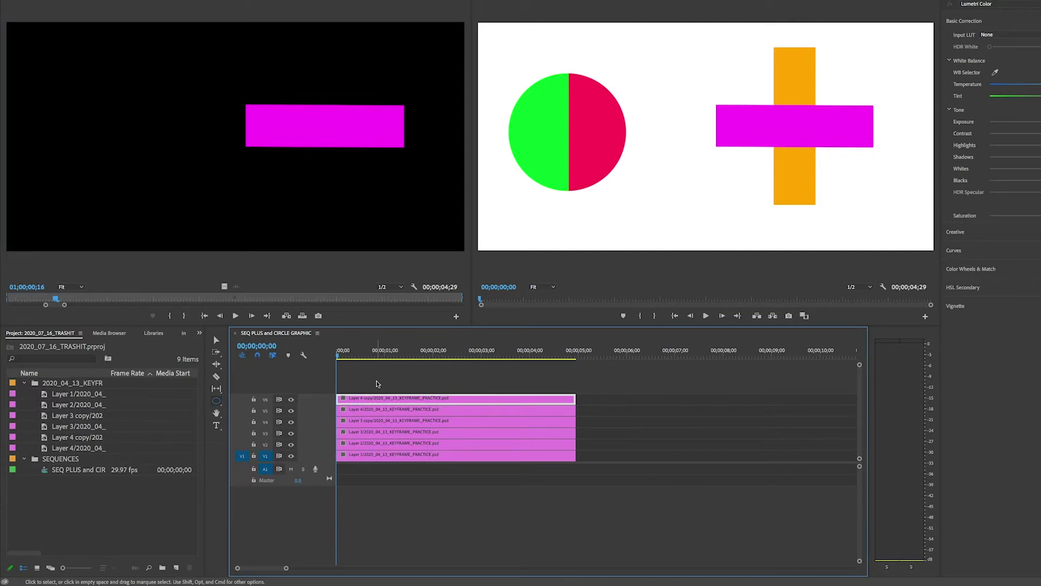
# Switch to the Word class outline, highlight part of the Linear motion vs Bezier topic, and return to Premiere Pro
pyautogui.press('super+Tab')
pyautogui.press('super+Tab')
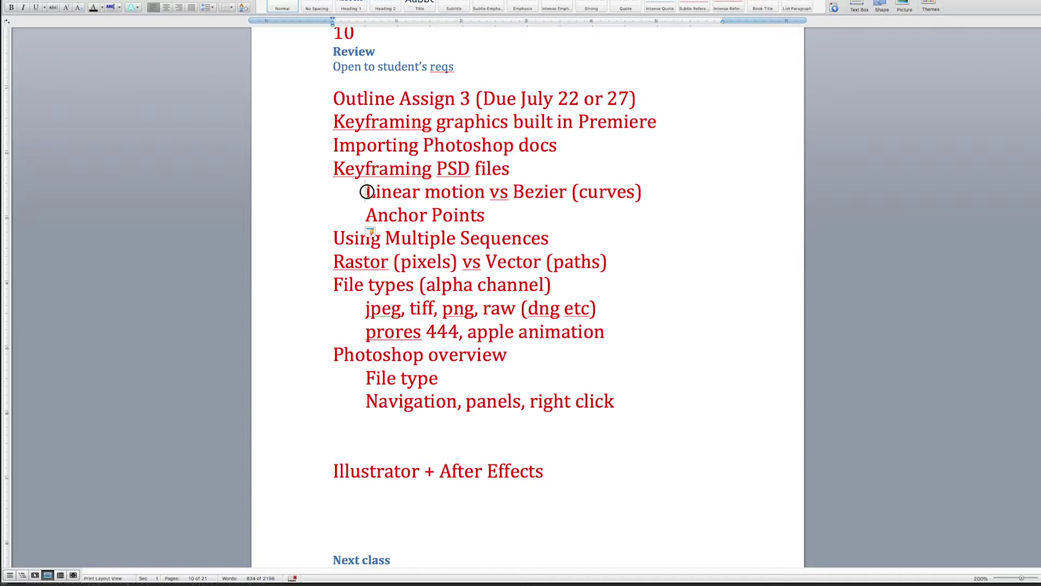
pyautogui.moveTo(366, 191); pyautogui.dragTo(563, 198)
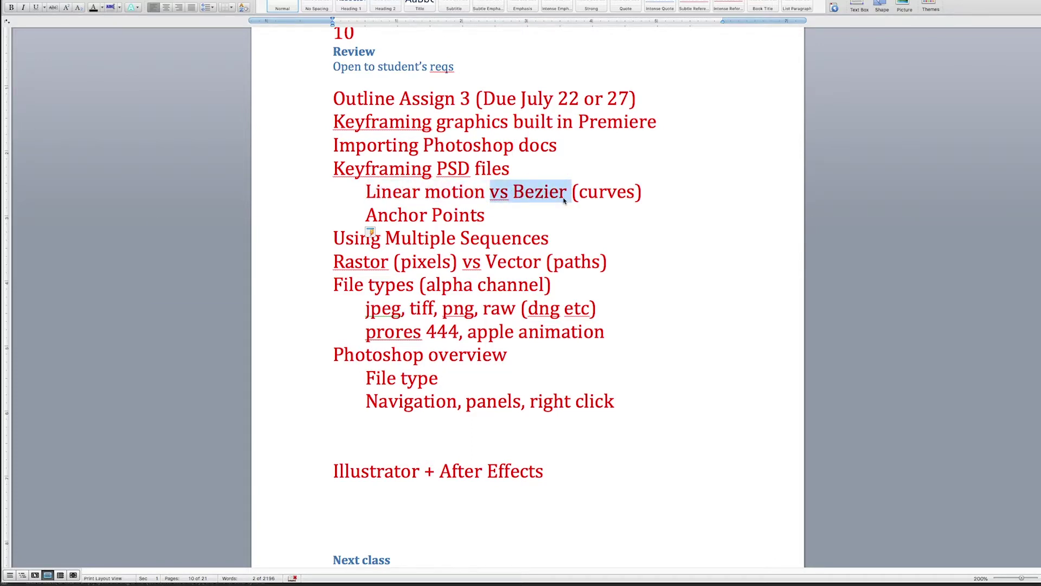
pyautogui.press('super+Tab')
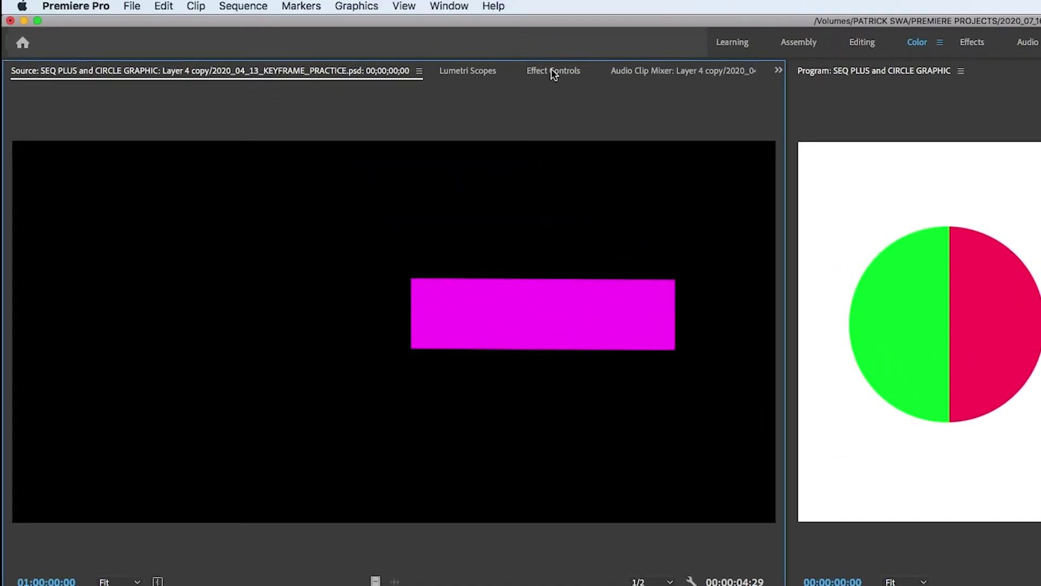
# Enable Position animation on the Layer 4 copy clip at 00;00;00;00, keeping the first keyframe at the clip's start
pyautogui.click(552, 71)
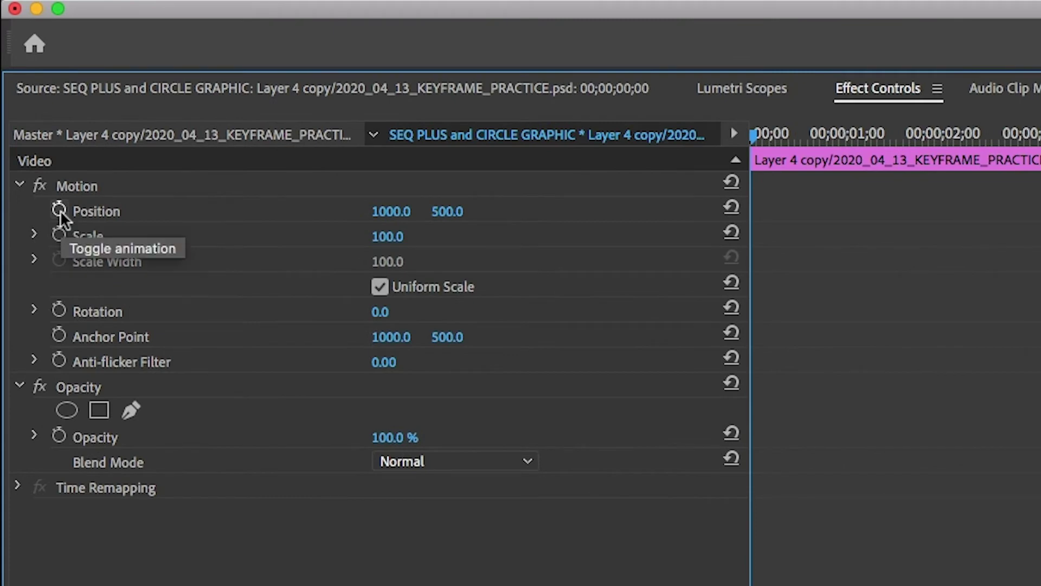
pyautogui.click(60, 209)
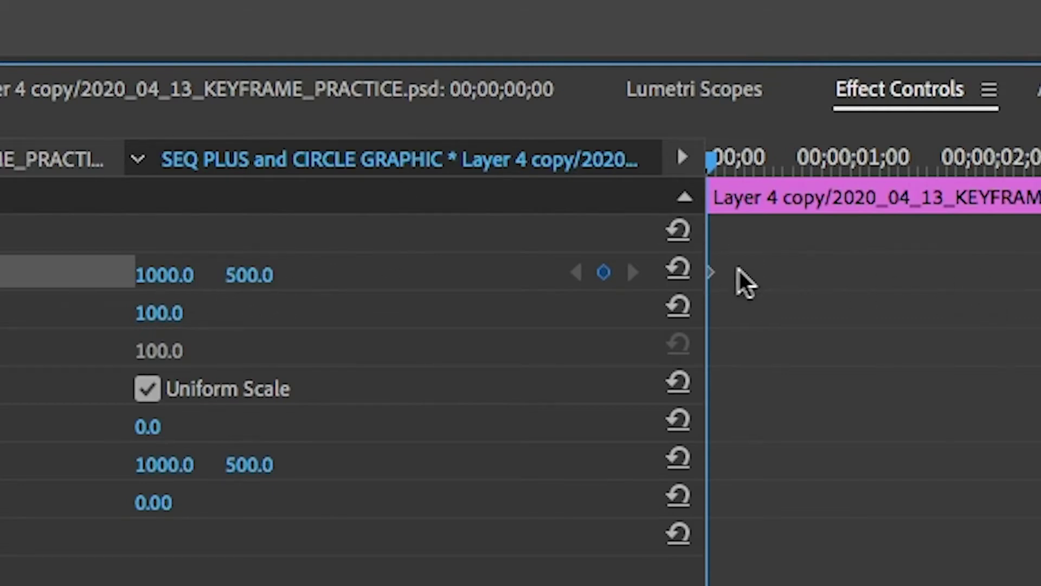
pyautogui.moveTo(711, 275); pyautogui.dragTo(1023, 276)
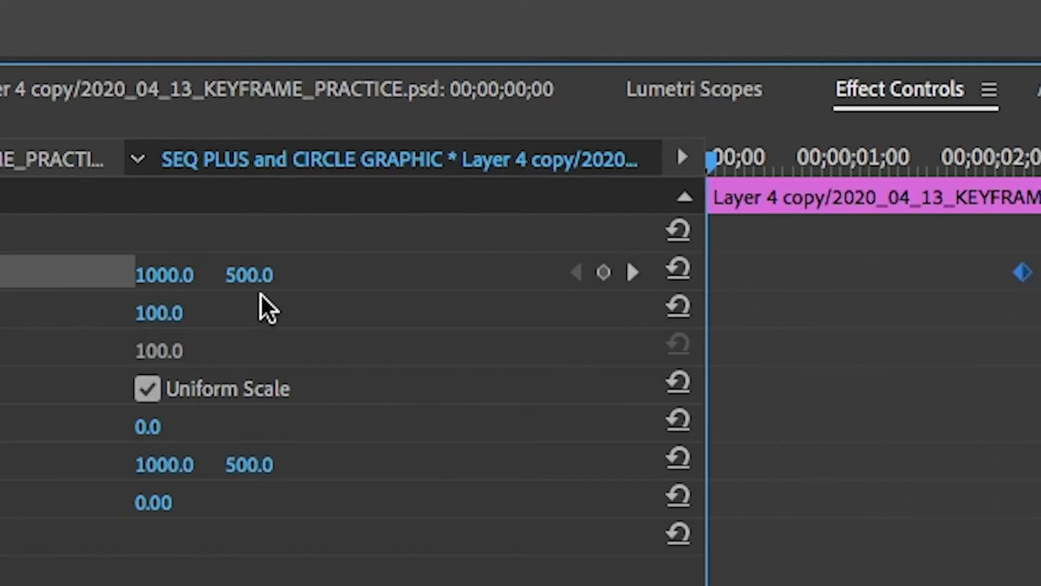
pyautogui.moveTo(1027, 279); pyautogui.dragTo(674, 295)
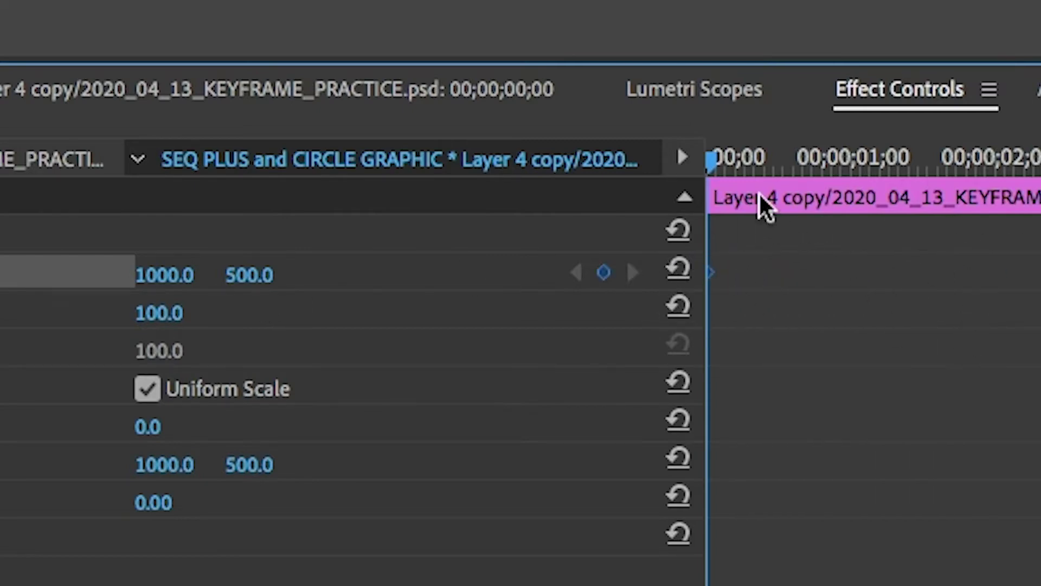
# Add a second Position keyframe at 00;00;01;05 with the horizontal value set to 140, moving the magenta bar over the circle
pyautogui.moveTo(717, 163); pyautogui.dragTo(884, 168)
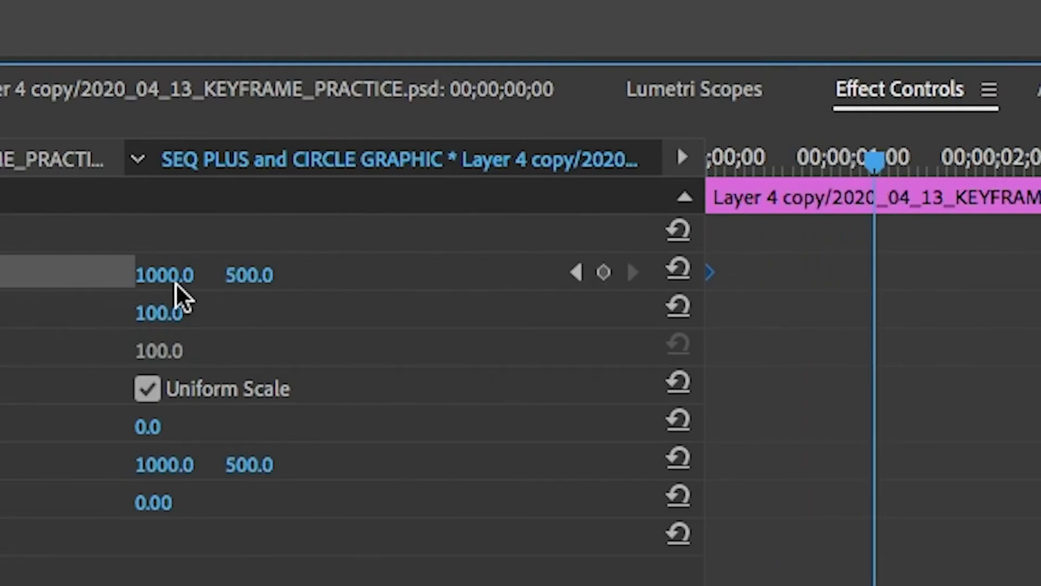
pyautogui.moveTo(165, 274); pyautogui.dragTo(0, 274)
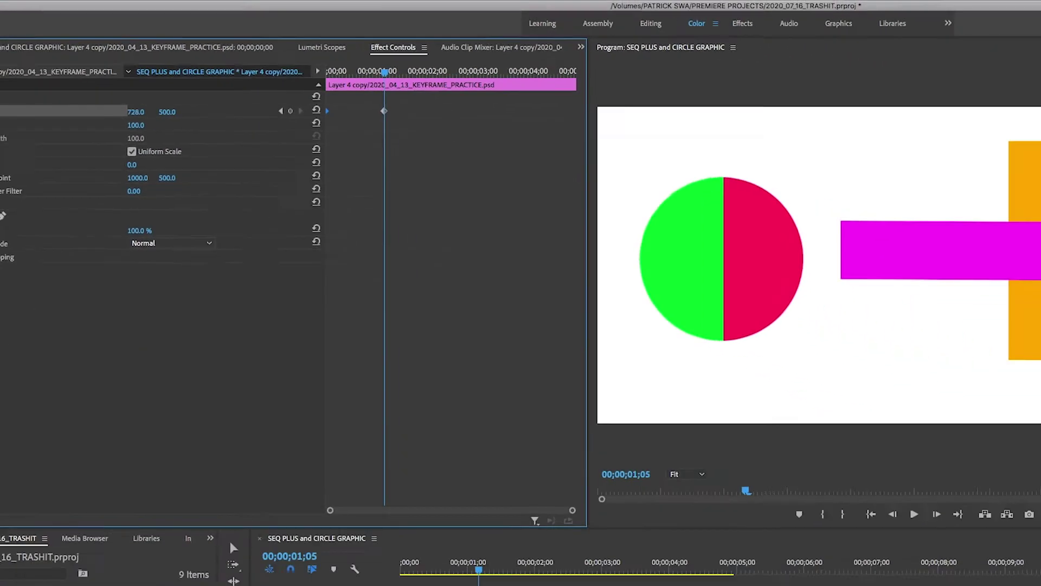
pyautogui.moveTo(132, 81); pyautogui.dragTo(103, 81)
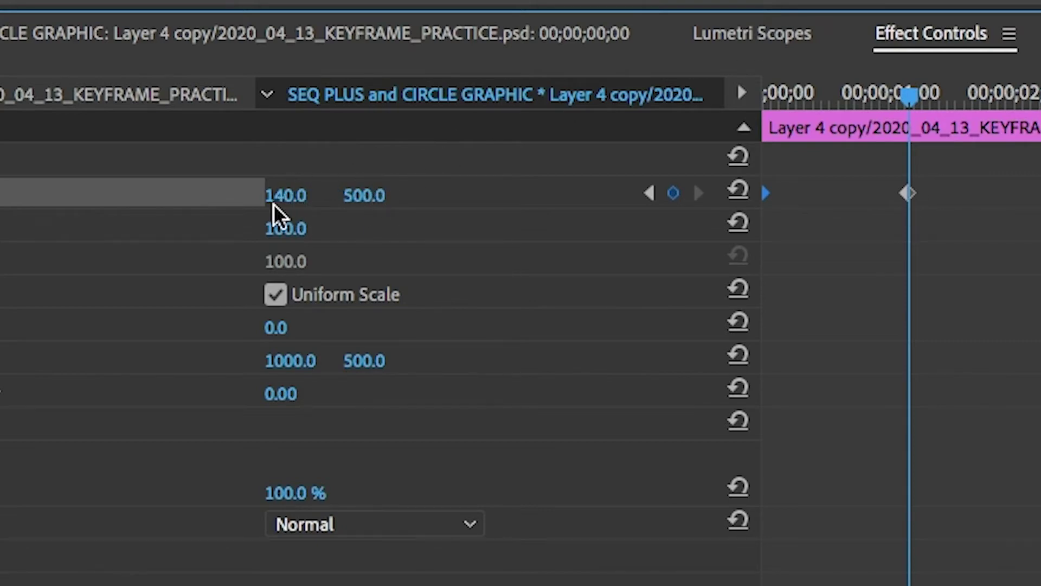
# Preview the magenta bar's move by scrubbing and playing it from the start, and expand Position to show its velocity graph
pyautogui.moveTo(906, 97); pyautogui.dragTo(765, 104)
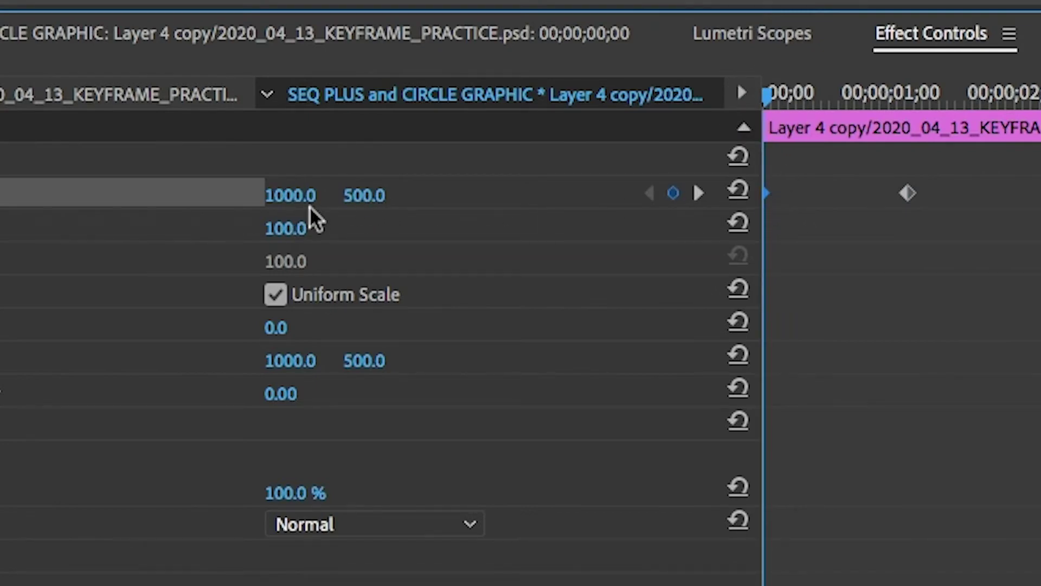
pyautogui.moveTo(771, 104); pyautogui.dragTo(916, 106)
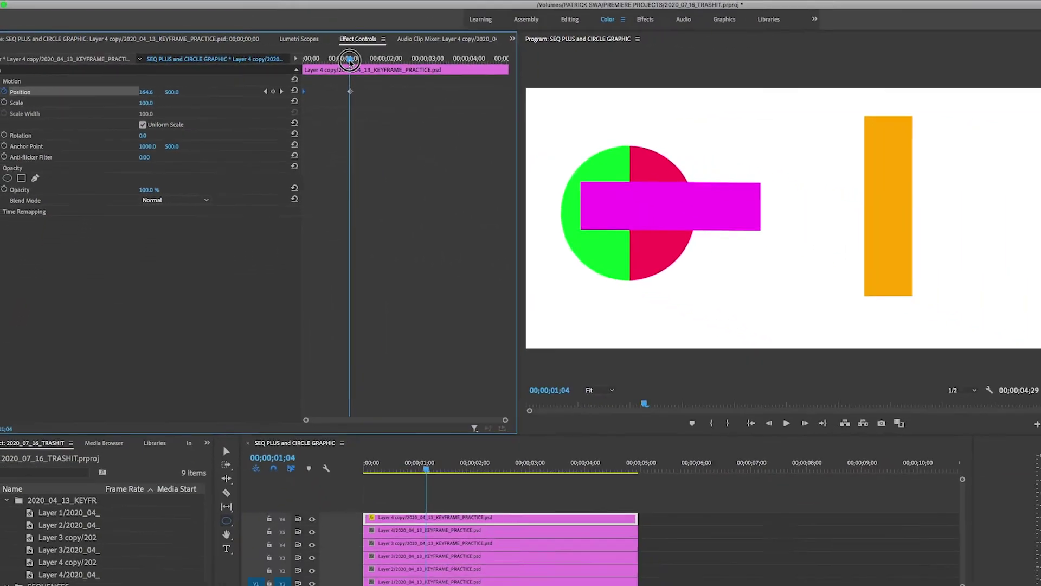
pyautogui.moveTo(675, 82); pyautogui.dragTo(568, 90)
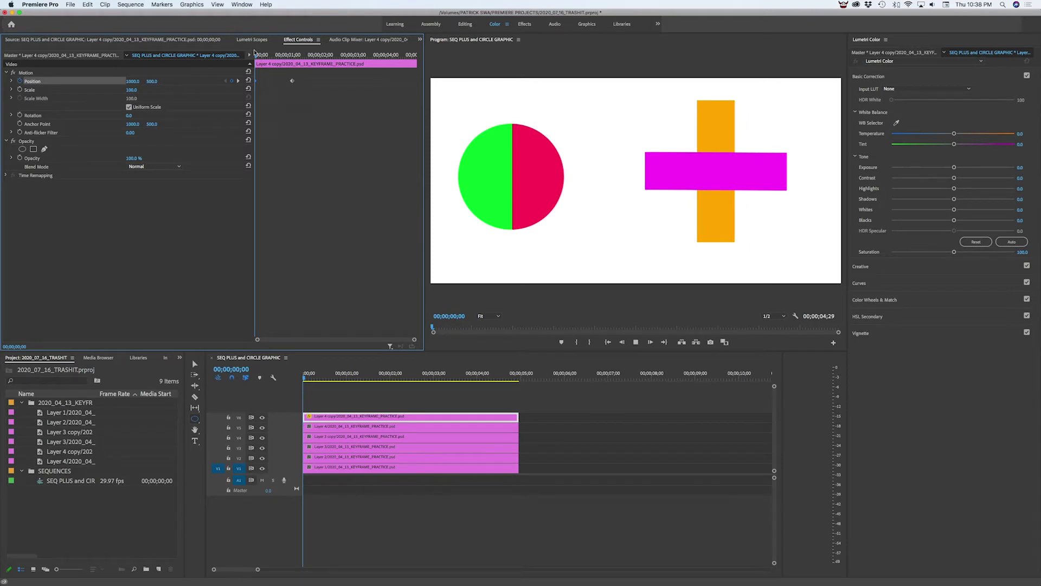
pyautogui.press('space')
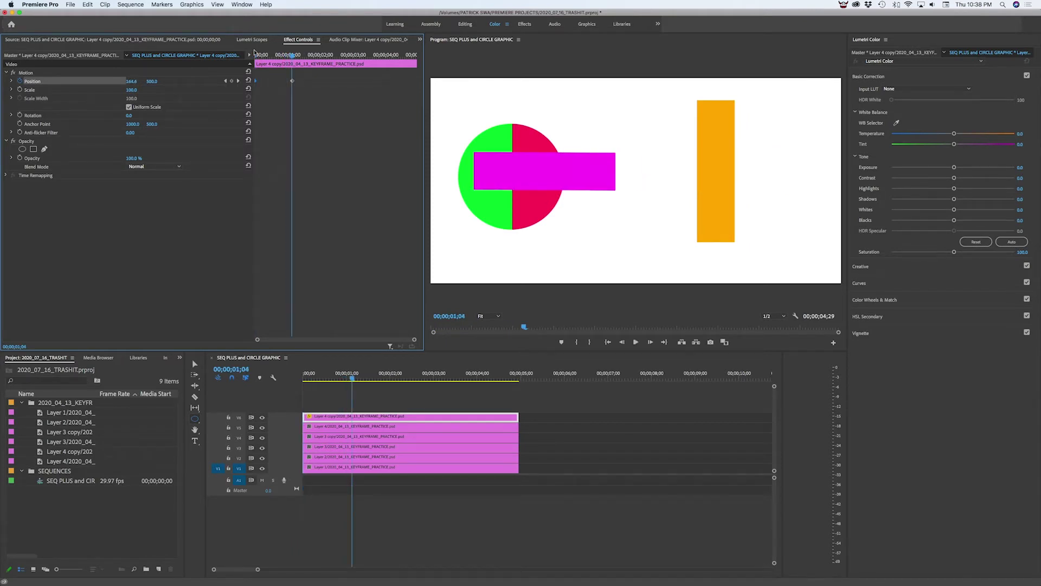
pyautogui.moveTo(292, 57); pyautogui.dragTo(256, 56)
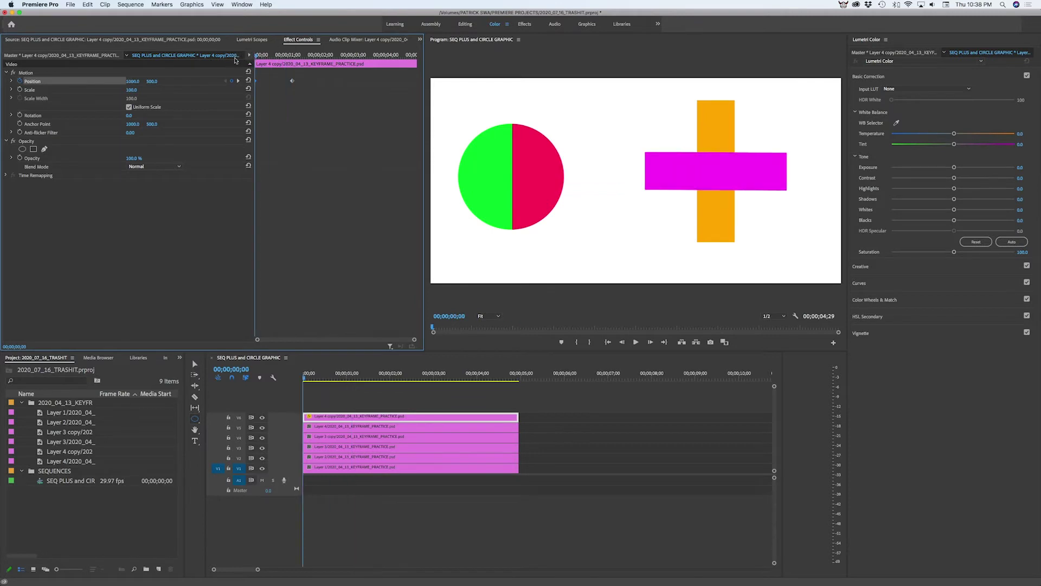
pyautogui.press('space')
pyautogui.press('space')
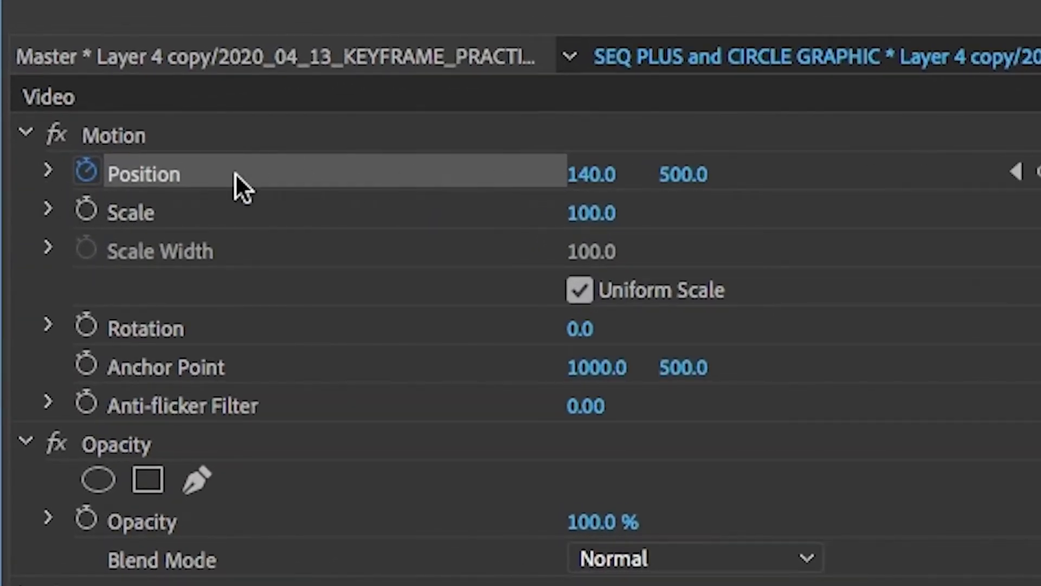
pyautogui.click(50, 172)
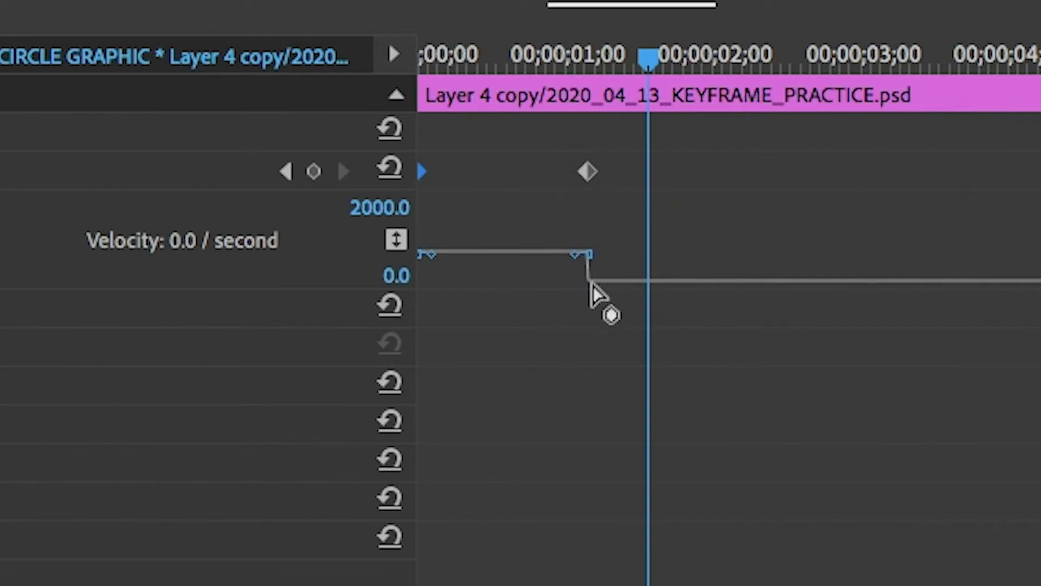
# Delete both Position keyframes from the Layer 4 copy clip
pyautogui.click(586, 176)
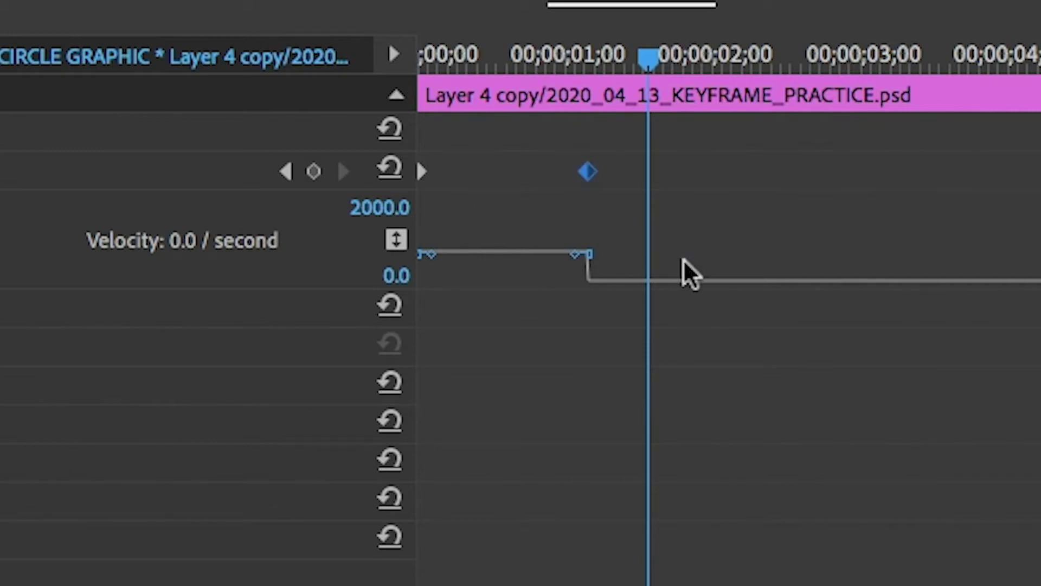
pyautogui.press('Delete')
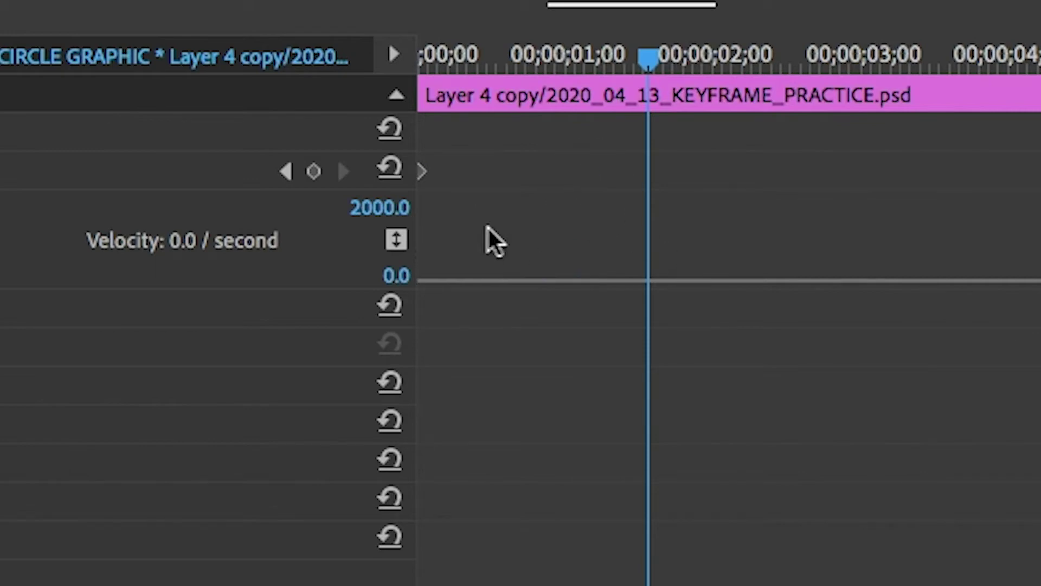
pyautogui.click(422, 174)
pyautogui.click(629, 55)
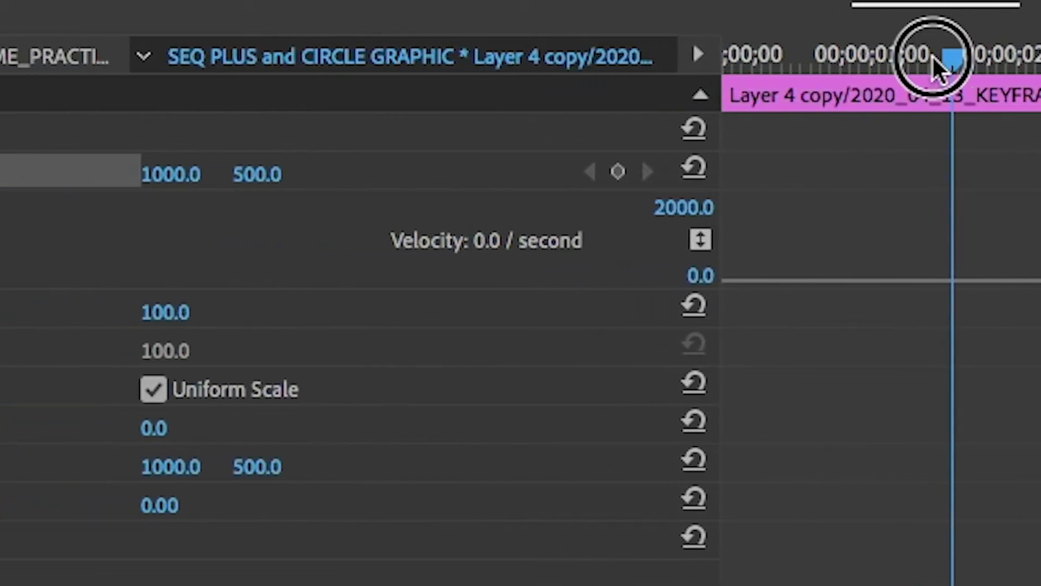
# Set a new Position keyframe at the clip's start and give it Bezier temporal interpolation
pyautogui.moveTo(933, 57); pyautogui.dragTo(696, 110)
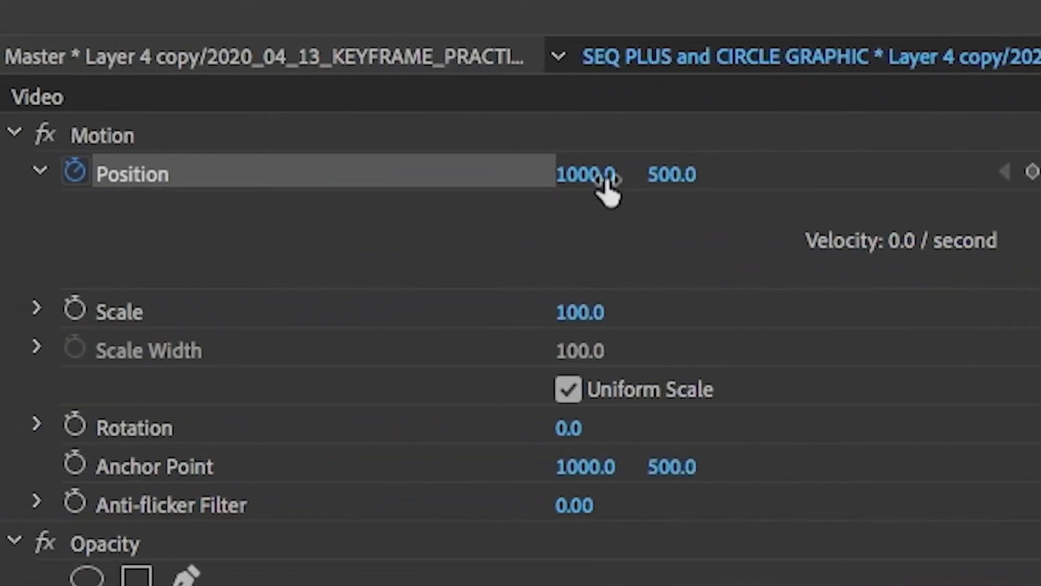
pyautogui.click(88, 174)
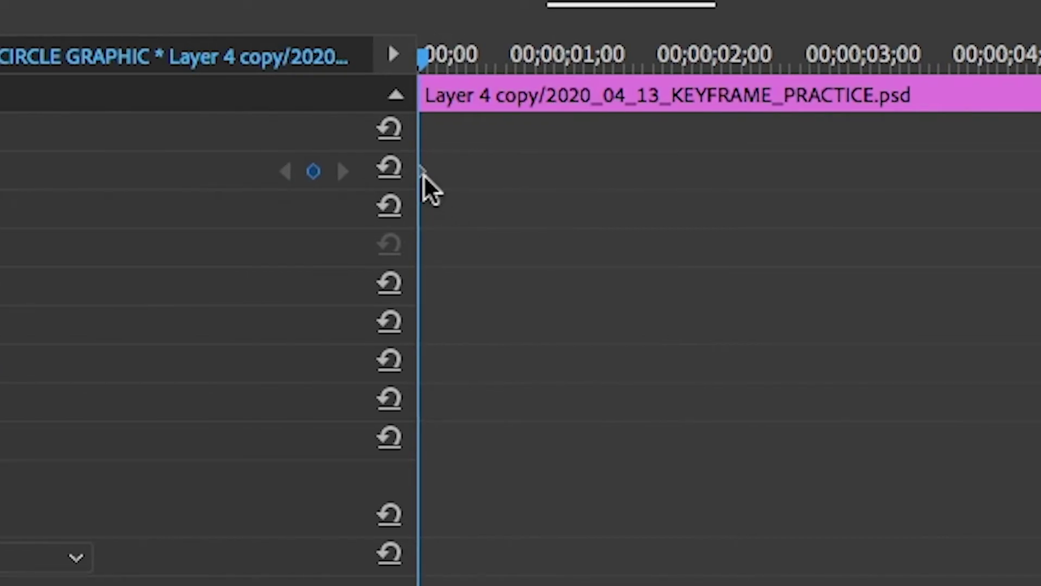
pyautogui.rightClick(424, 174)
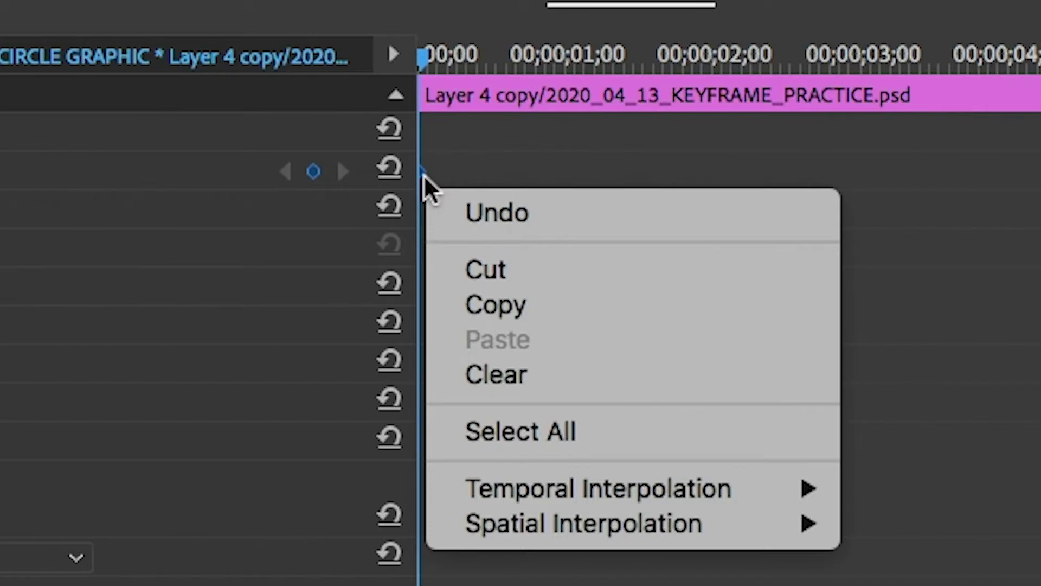
pyautogui.moveTo(577, 479)
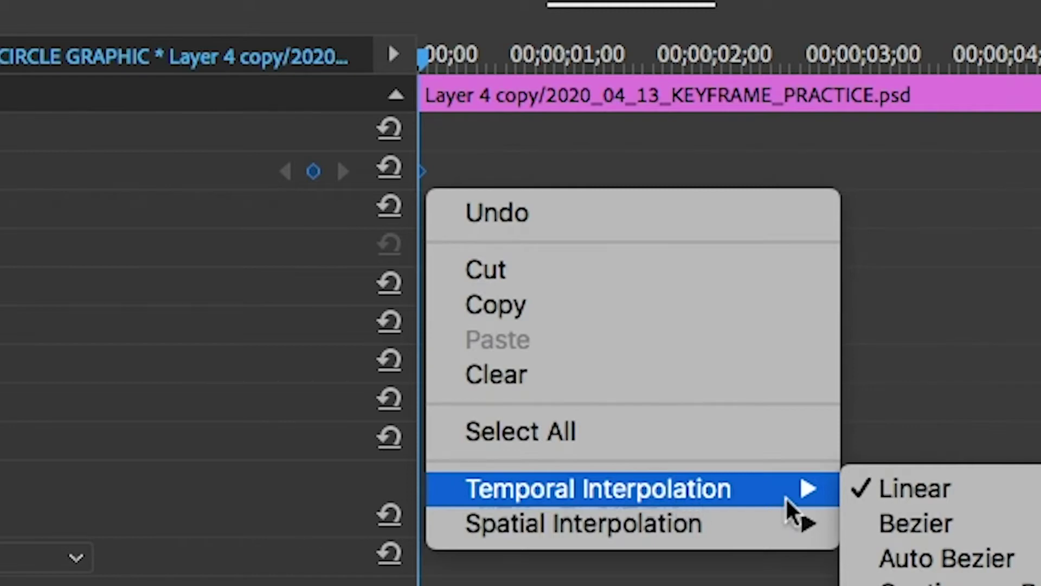
pyautogui.click(943, 528)
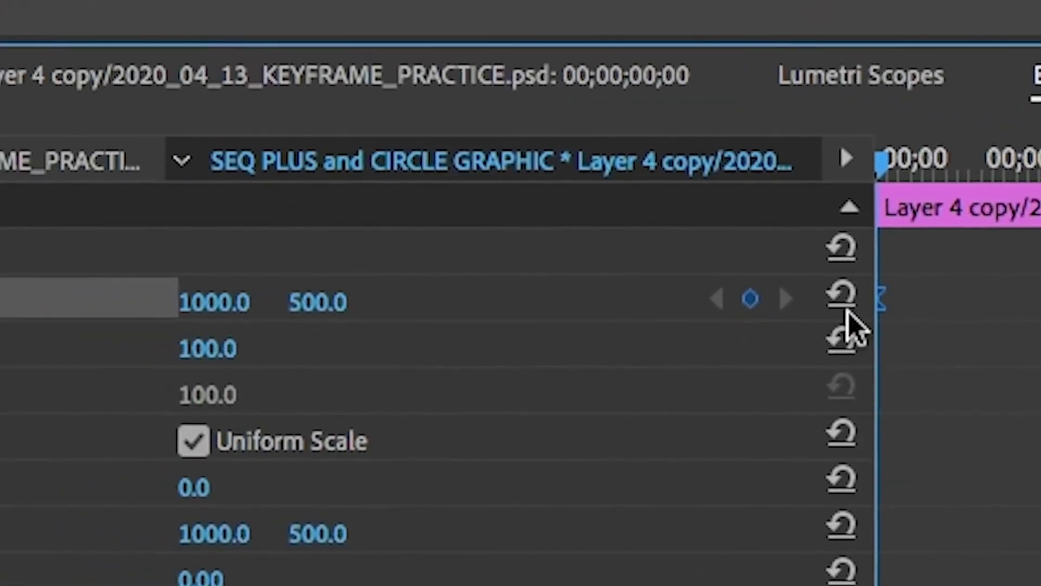
# With the Position velocity graph expanded, add a second keyframe at about one second with the horizontal position set to 158
pyautogui.click(63, 360)
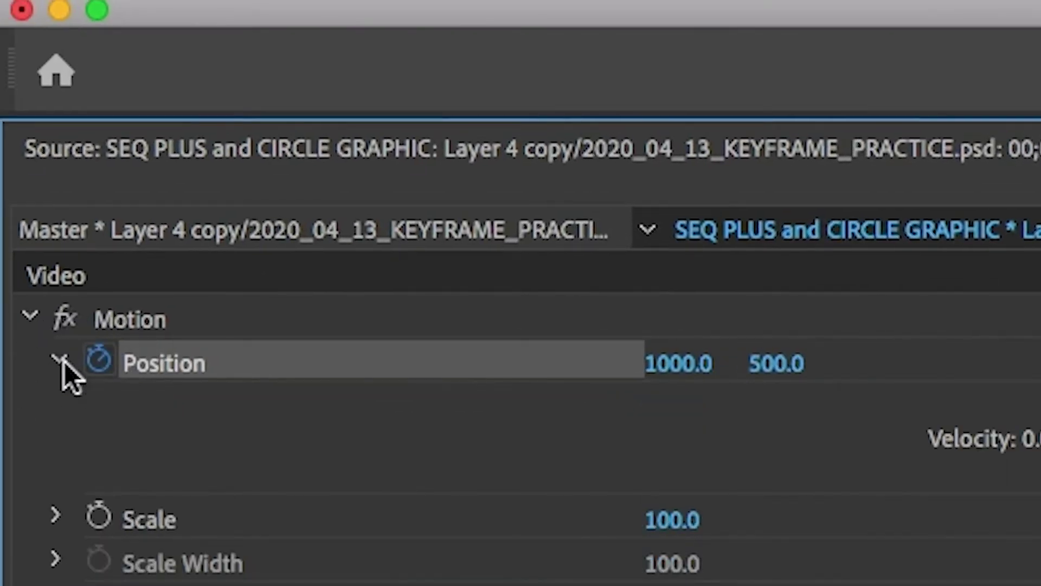
pyautogui.moveTo(861, 230); pyautogui.dragTo(981, 232)
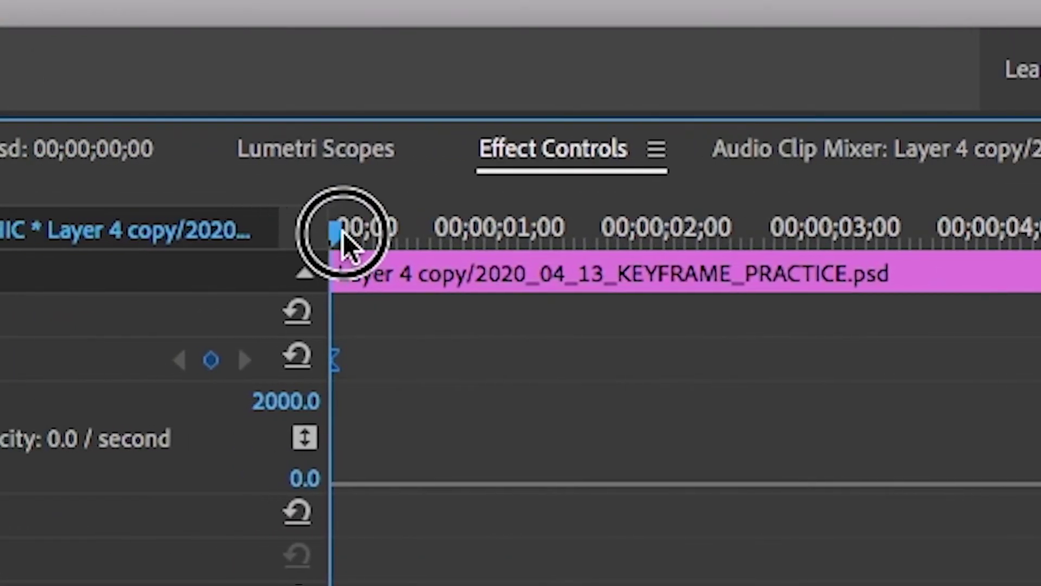
pyautogui.moveTo(527, 232); pyautogui.dragTo(699, 233)
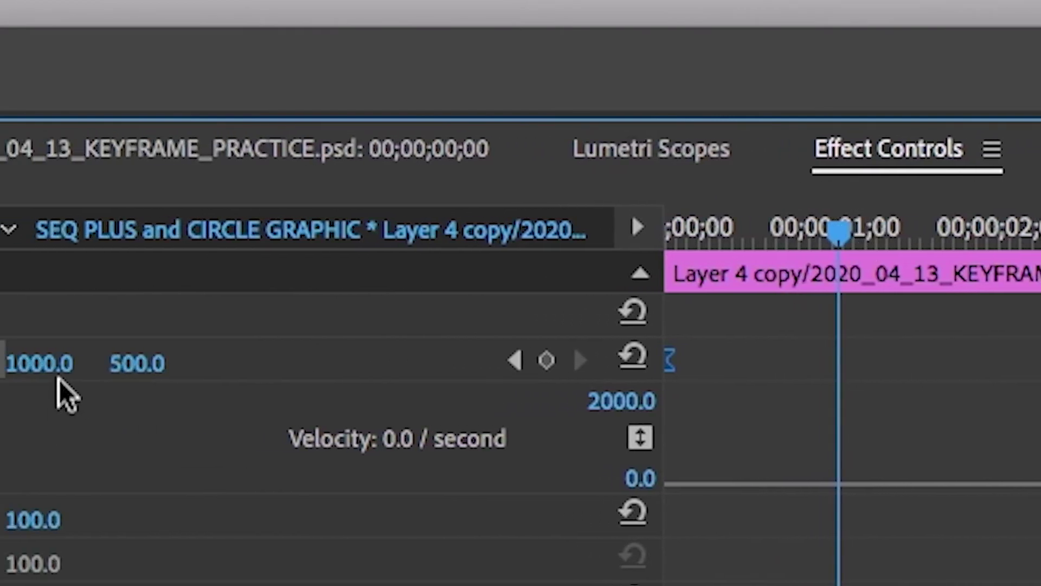
pyautogui.moveTo(59, 365); pyautogui.dragTo(1, 364)
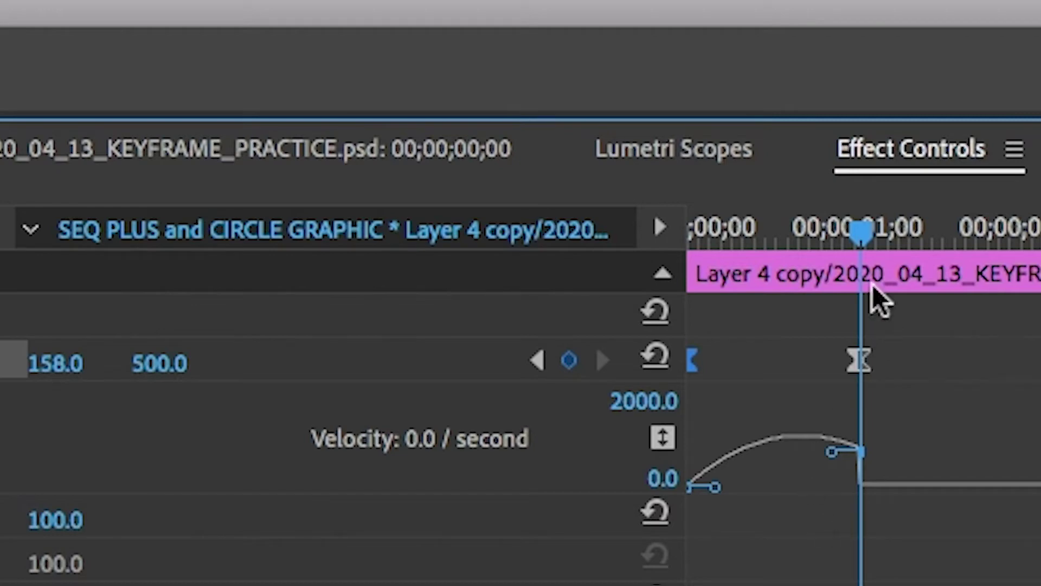
# Play the Bezier-interpolated move from the sequence start and return the playhead to 00;00;00;00
pyautogui.moveTo(863, 233); pyautogui.dragTo(659, 247)
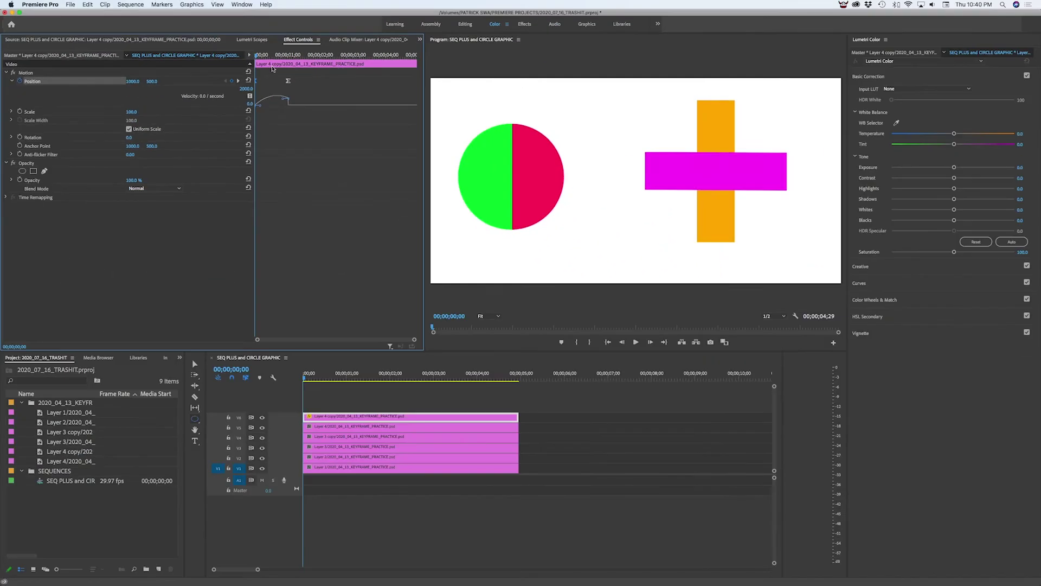
pyautogui.press('space')
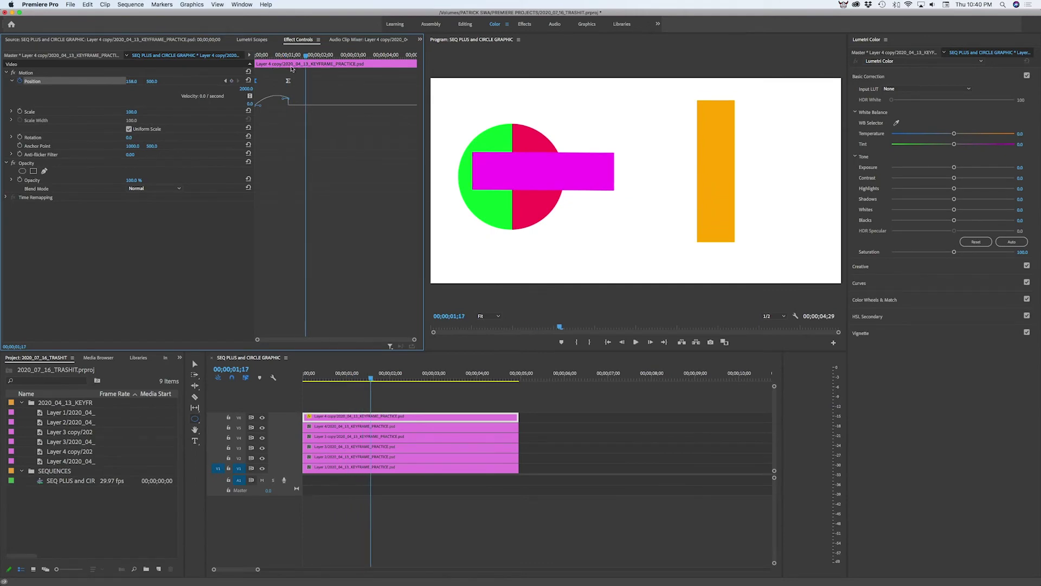
pyautogui.press('Home')
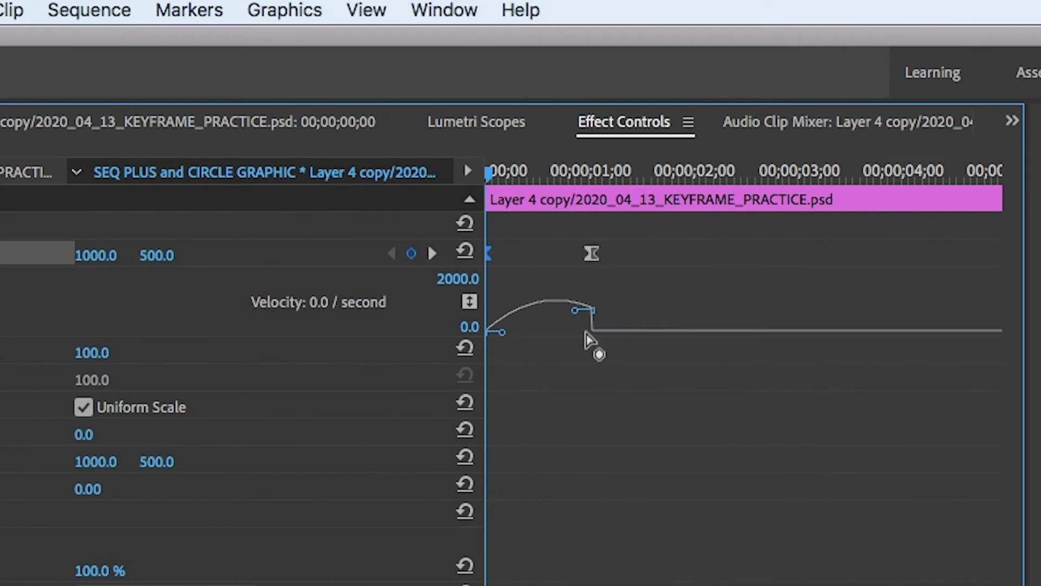
# Lower the second Position keyframe's incoming velocity handle to the zero line so the bar eases to a stop
pyautogui.moveTo(575, 311); pyautogui.dragTo(572, 333)
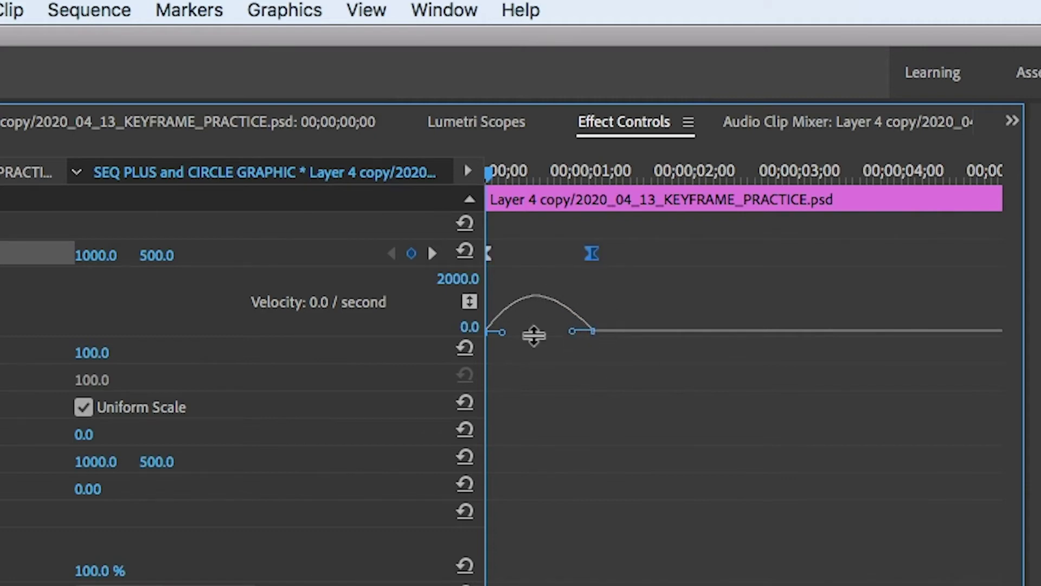
pyautogui.moveTo(573, 330)
pyautogui.mouseDown()
pyautogui.moveTo(547, 323)
pyautogui.moveTo(575, 330)
pyautogui.mouseUp()
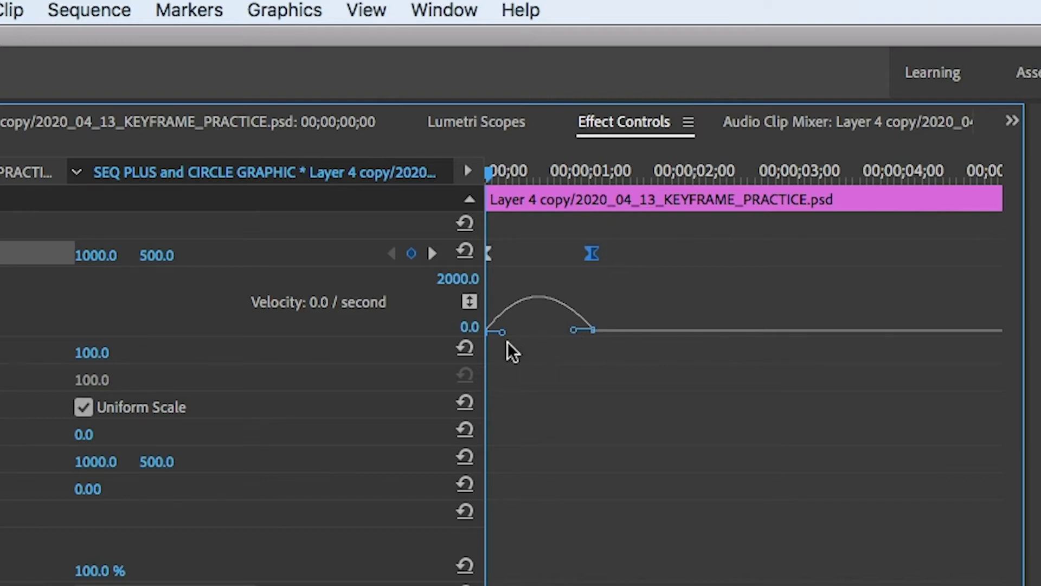
# Lengthen the velocity handles of both Position keyframes to form a steep mid-move peak, and play the move from the start twice
pyautogui.moveTo(503, 332); pyautogui.dragTo(557, 331)
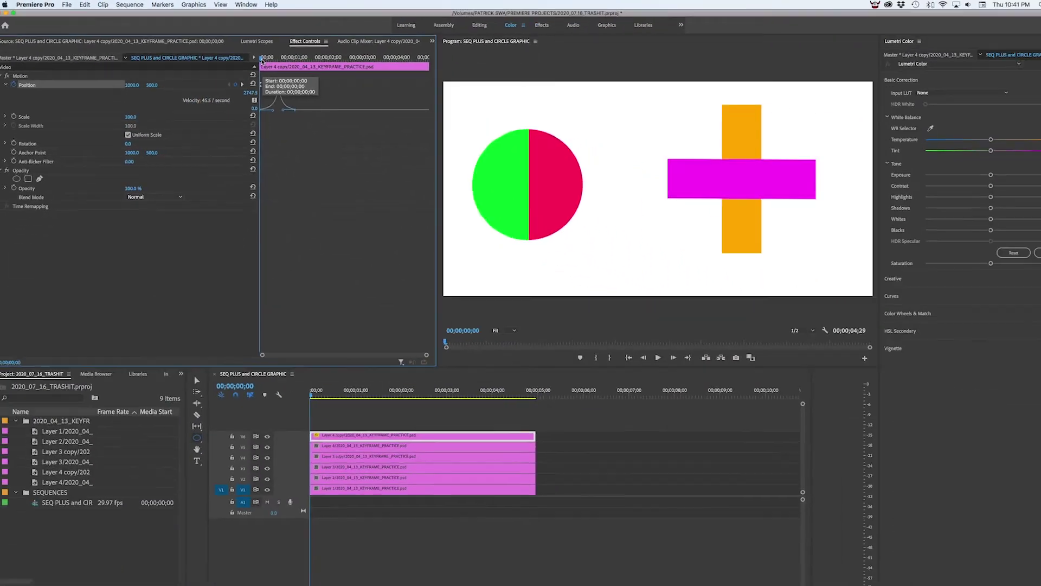
pyautogui.press('space')
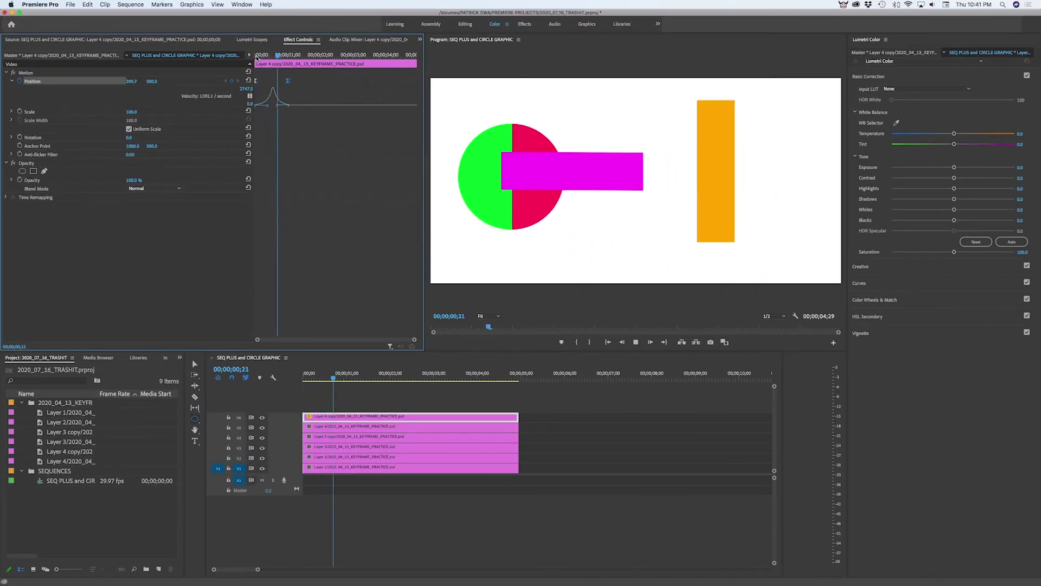
pyautogui.press('space')
pyautogui.moveTo(292, 58); pyautogui.dragTo(247, 56)
pyautogui.press('space')
pyautogui.press('space')
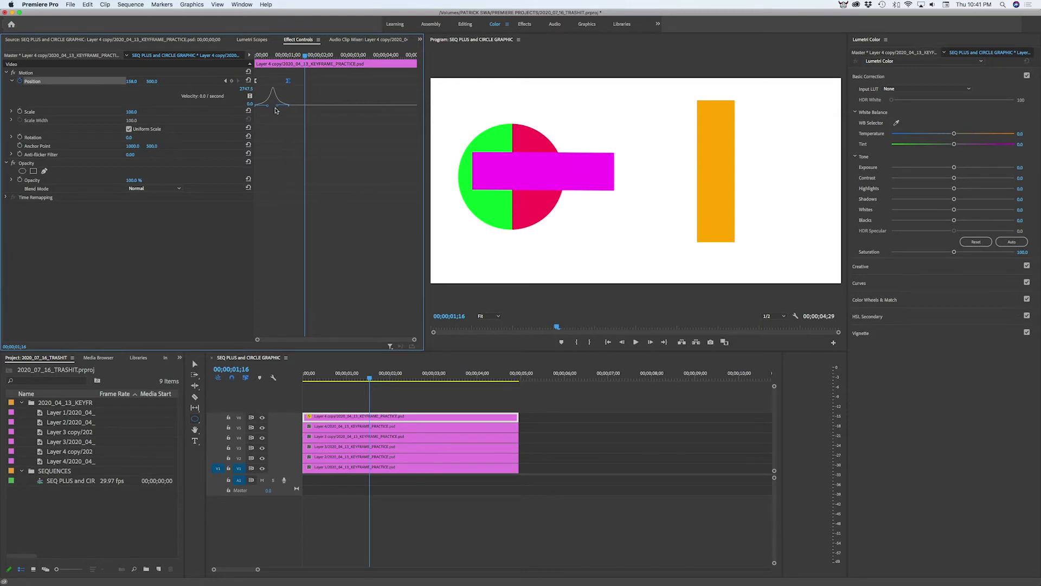
# Shorten both Position keyframes' velocity handles along the zero line to form a gentle, symmetrical arc
pyautogui.moveTo(277, 106); pyautogui.dragTo(269, 106)
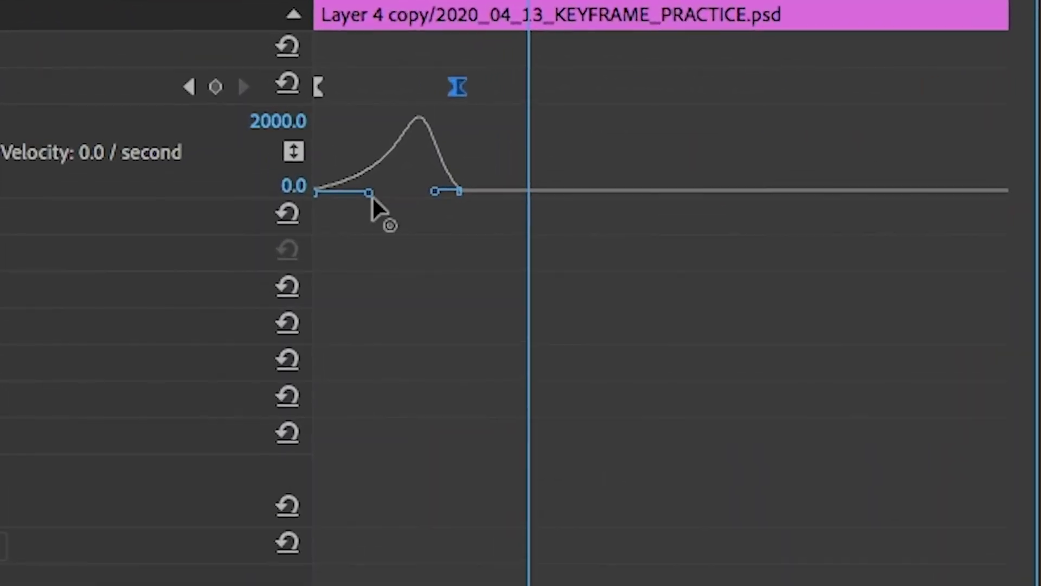
pyautogui.moveTo(370, 194); pyautogui.dragTo(344, 195)
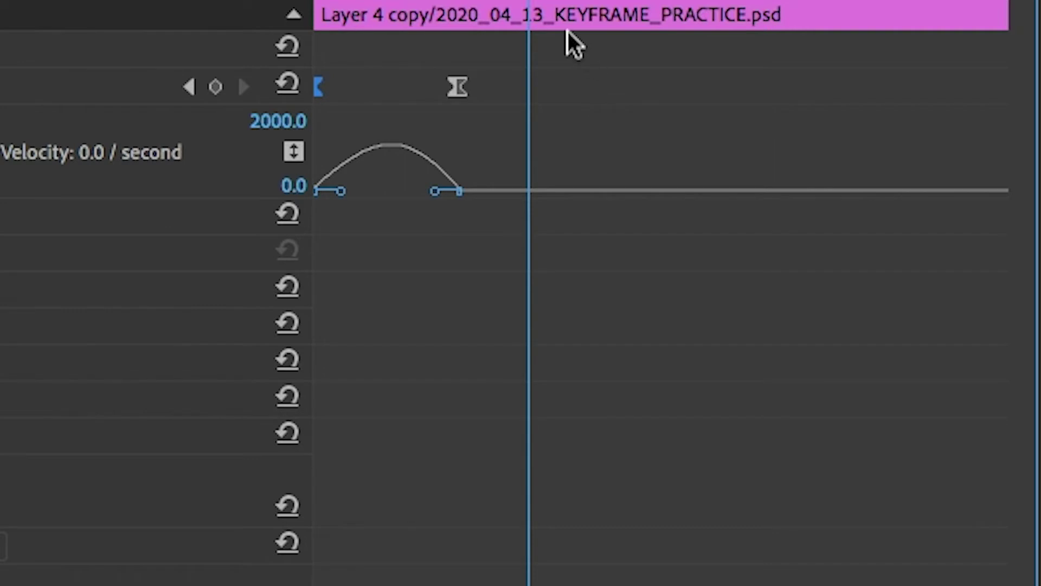
# Move the second Position keyframe out to about two seconds and play the slower move from the clip's start
pyautogui.click(458, 96)
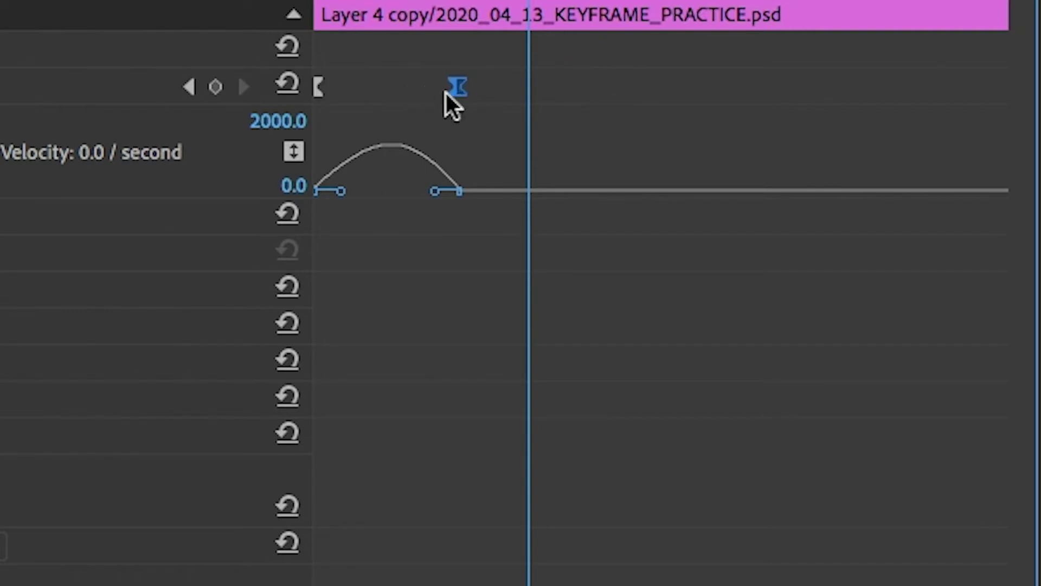
pyautogui.moveTo(529, 1); pyautogui.dragTo(242, 2)
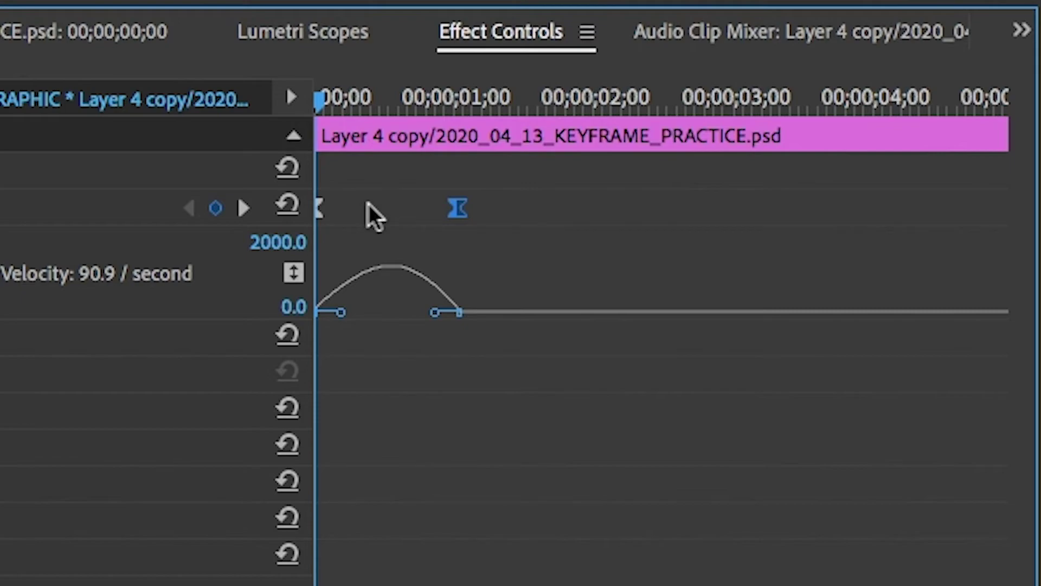
pyautogui.moveTo(455, 209); pyautogui.dragTo(590, 208)
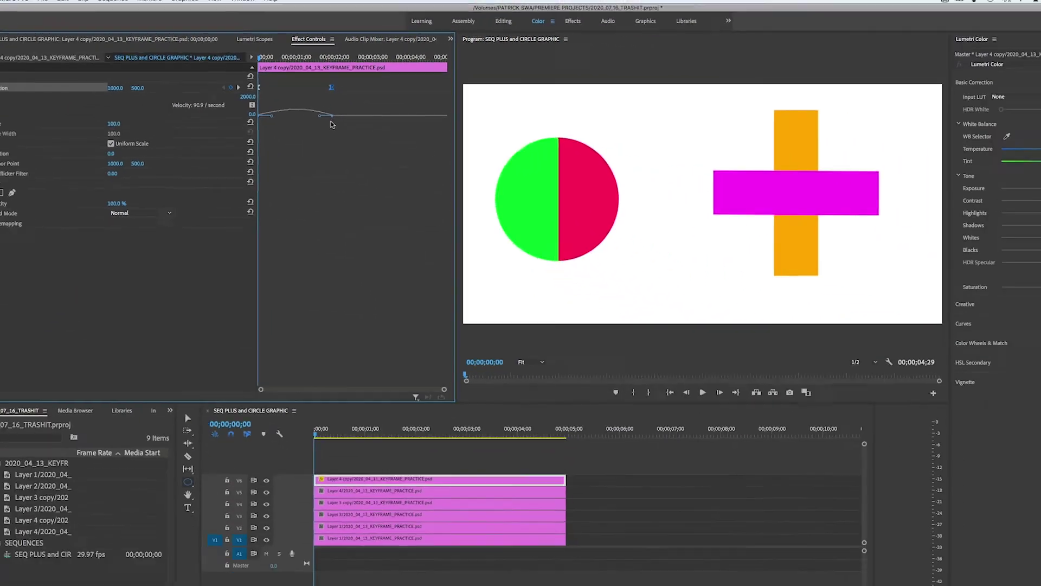
pyautogui.press('space')
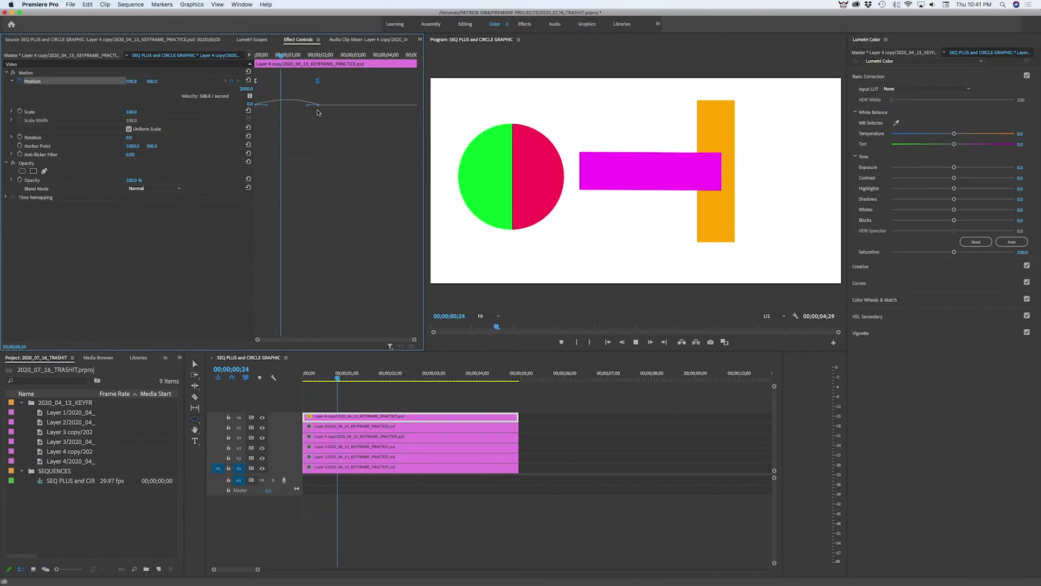
pyautogui.press('space')
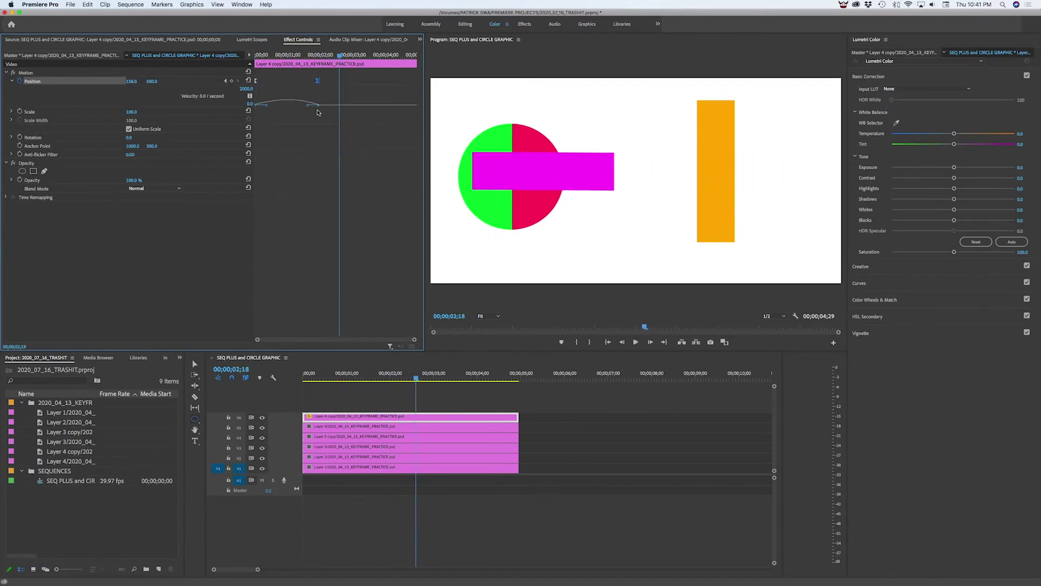
# Move the second Position keyframe to about one and a half seconds and return the playhead to the clip's start
pyautogui.moveTo(319, 81)
pyautogui.mouseDown()
pyautogui.moveTo(279, 81)
pyautogui.moveTo(303, 81)
pyautogui.mouseUp()
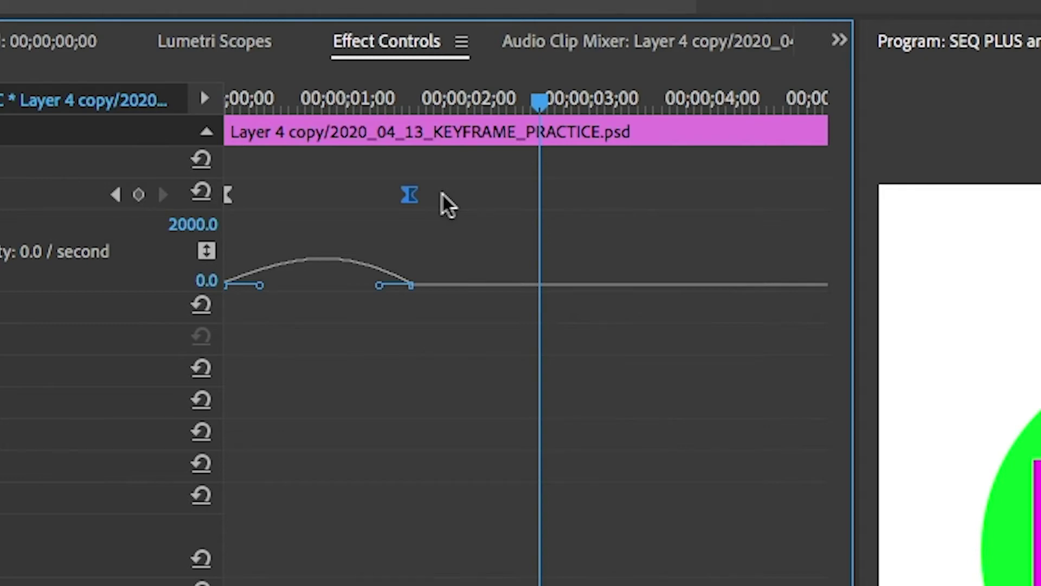
pyautogui.moveTo(524, 100); pyautogui.dragTo(155, 115)
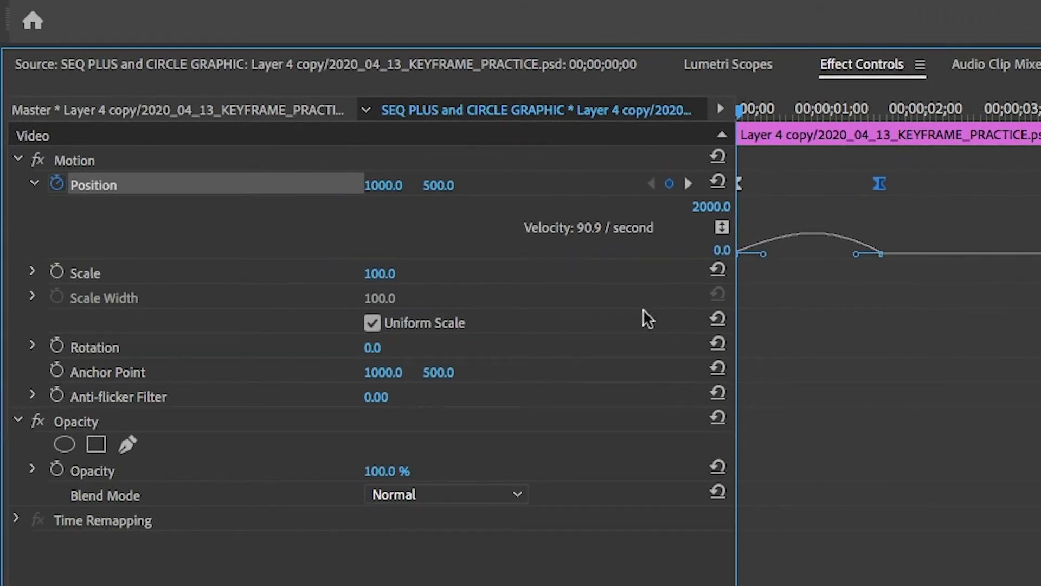
# Enable Rotation keyframing at the clip's start and give its first keyframe Bezier interpolation
pyautogui.click(58, 346)
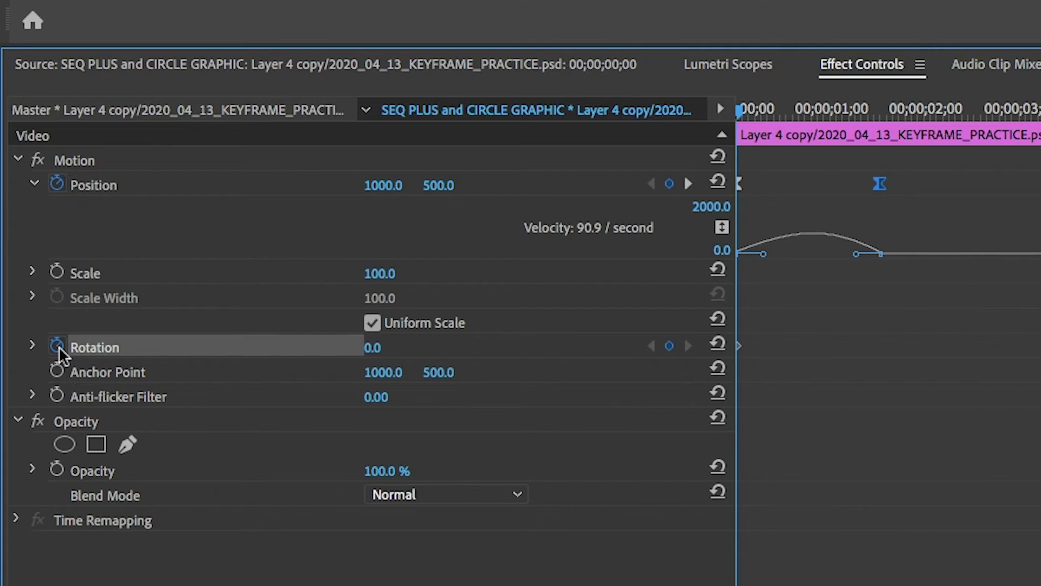
pyautogui.rightClick(737, 348)
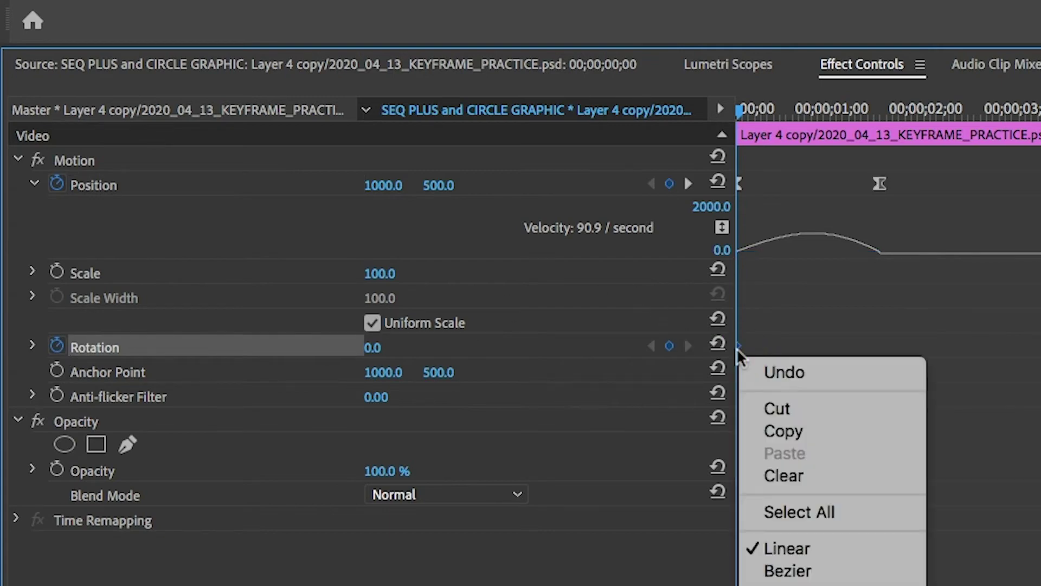
pyautogui.click(805, 572)
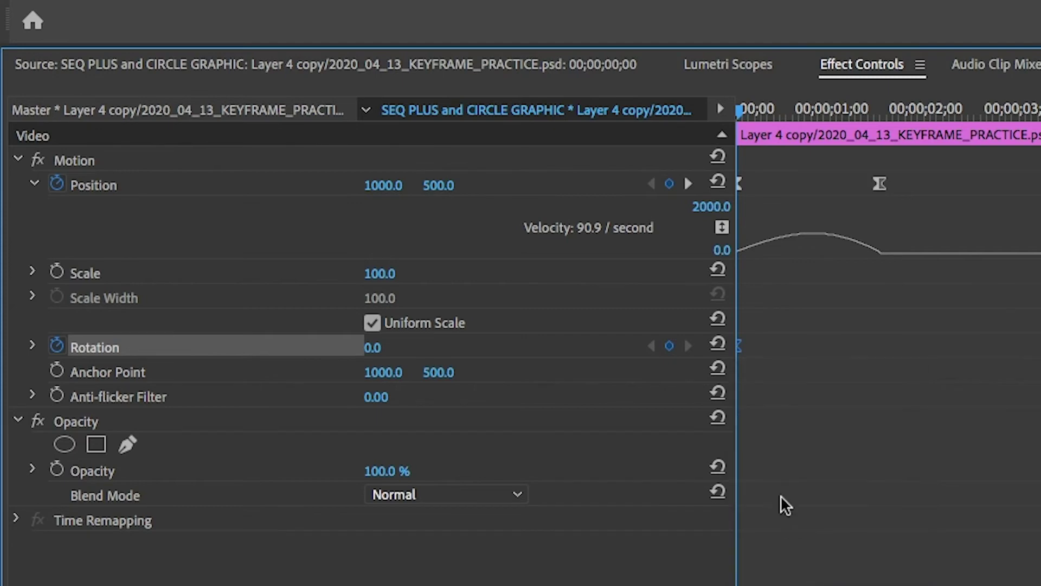
# Snap the playhead exactly to the second Position keyframe and add a Rotation keyframe of 359° there
pyautogui.moveTo(739, 112); pyautogui.dragTo(859, 137)
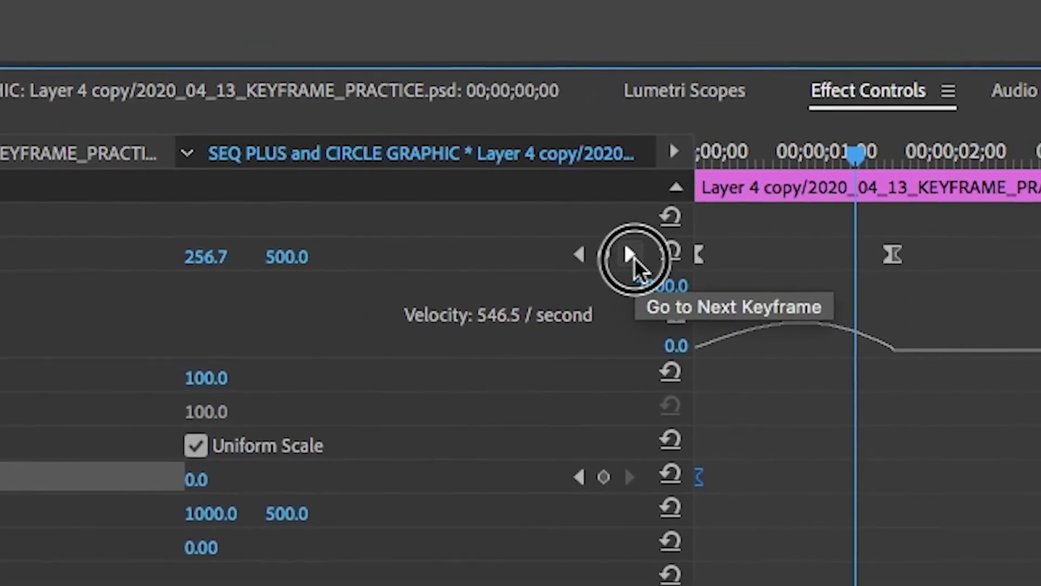
pyautogui.click(624, 256)
pyautogui.click(597, 252)
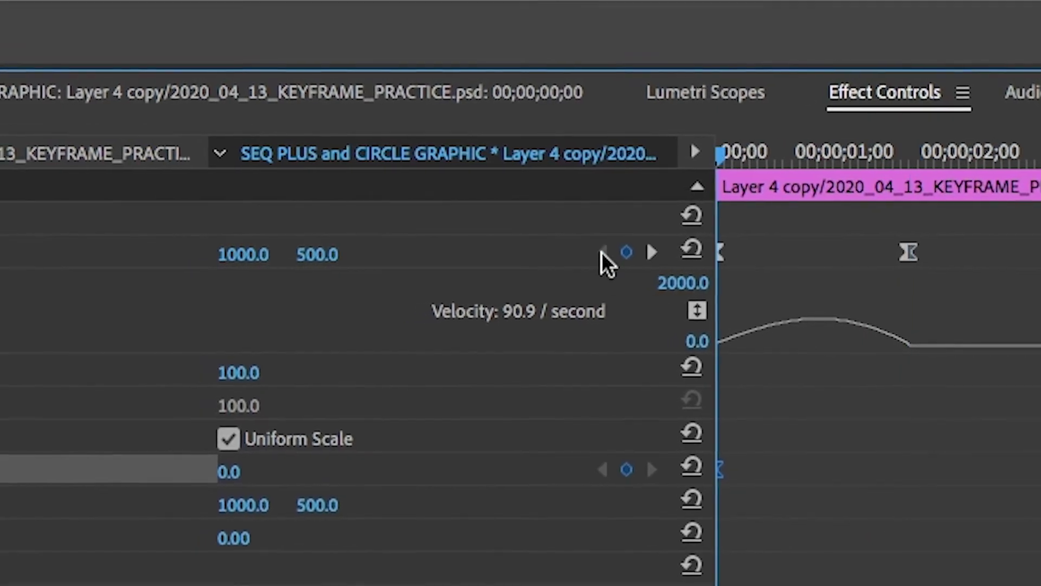
pyautogui.click(646, 252)
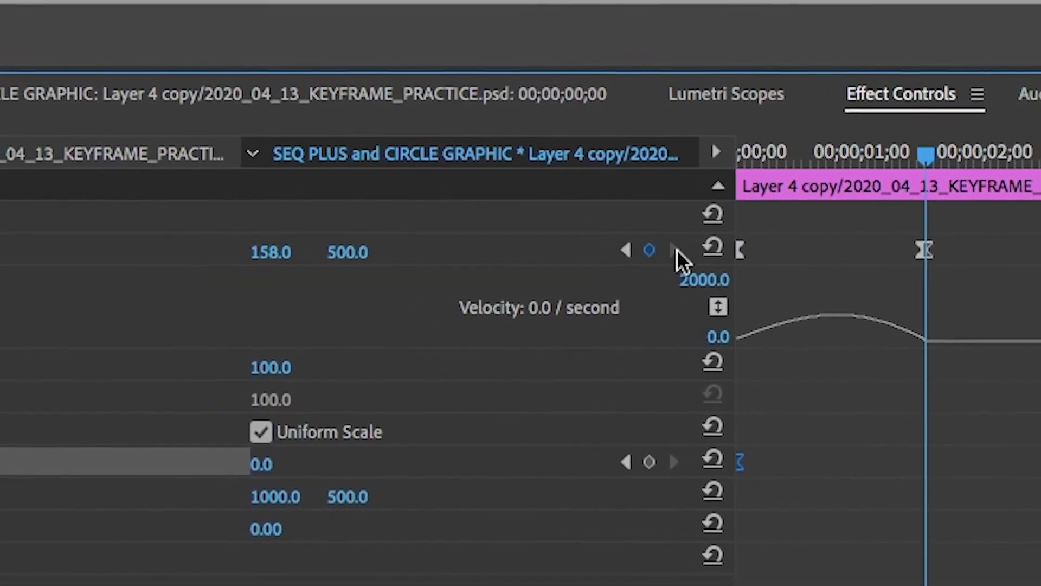
pyautogui.click(670, 253)
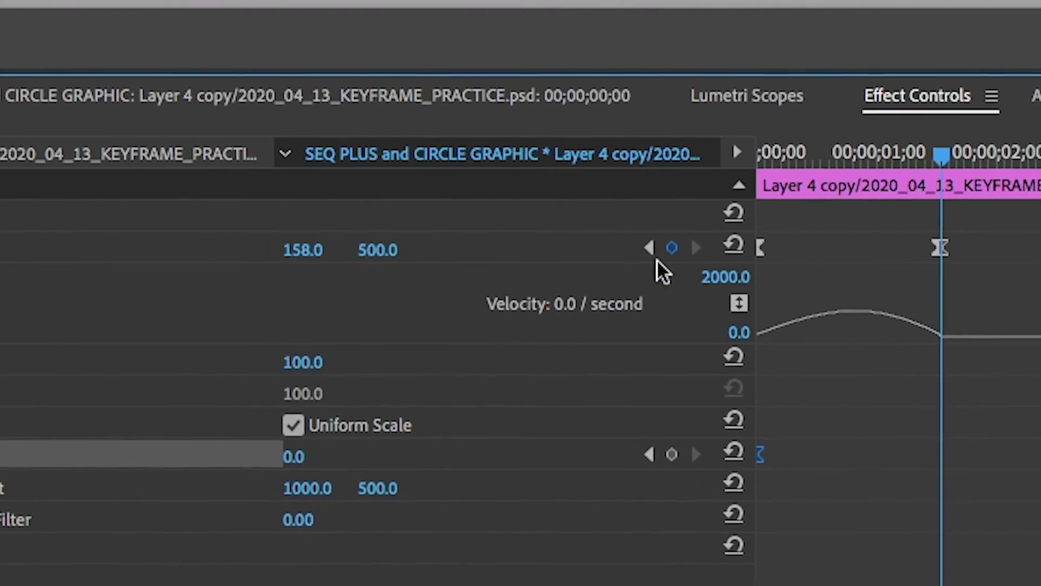
pyautogui.click(643, 249)
pyautogui.click(712, 246)
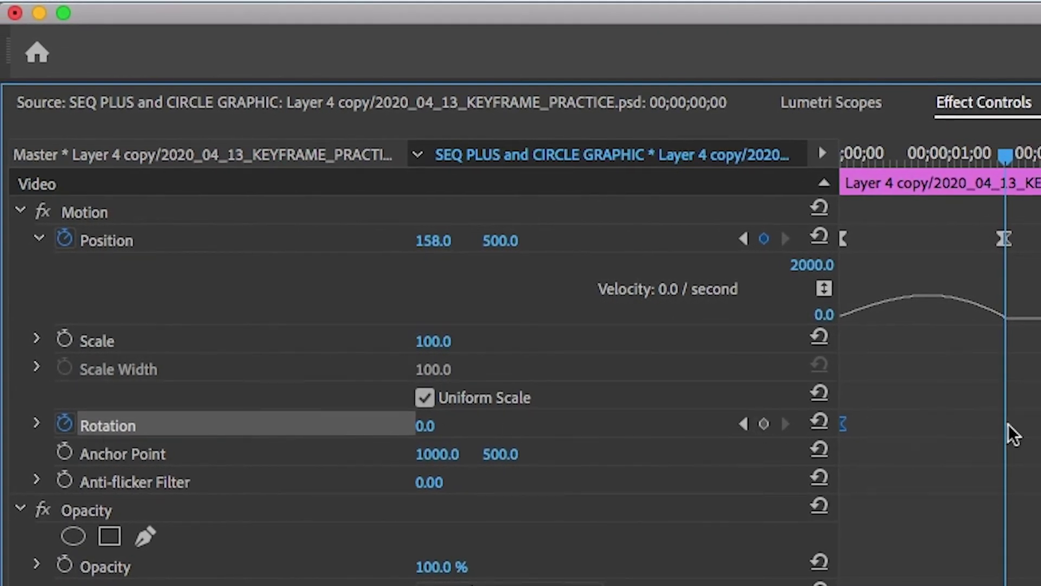
pyautogui.moveTo(427, 426); pyautogui.dragTo(489, 426)
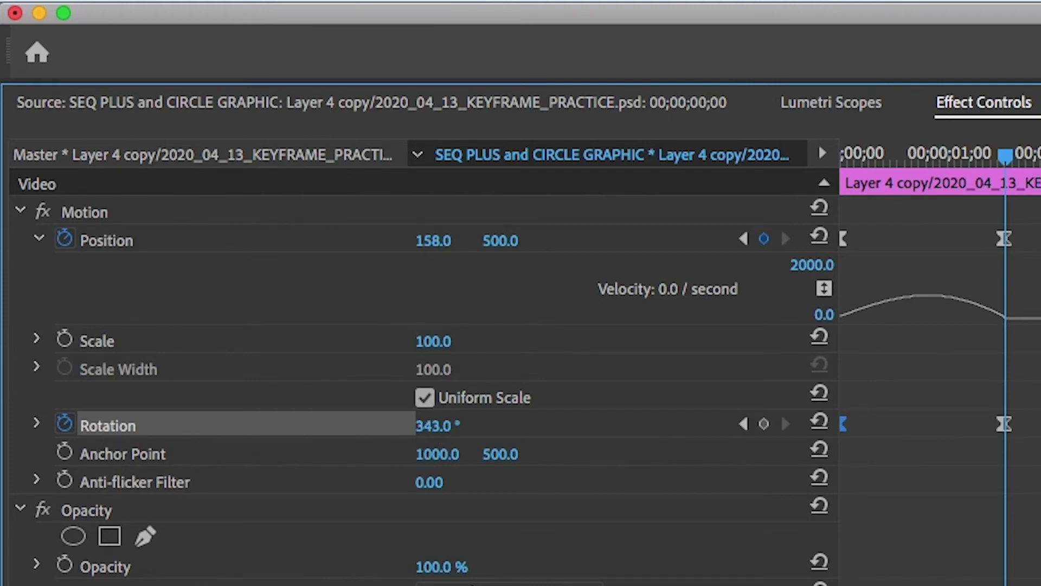
pyautogui.moveTo(427, 427); pyautogui.dragTo(445, 426)
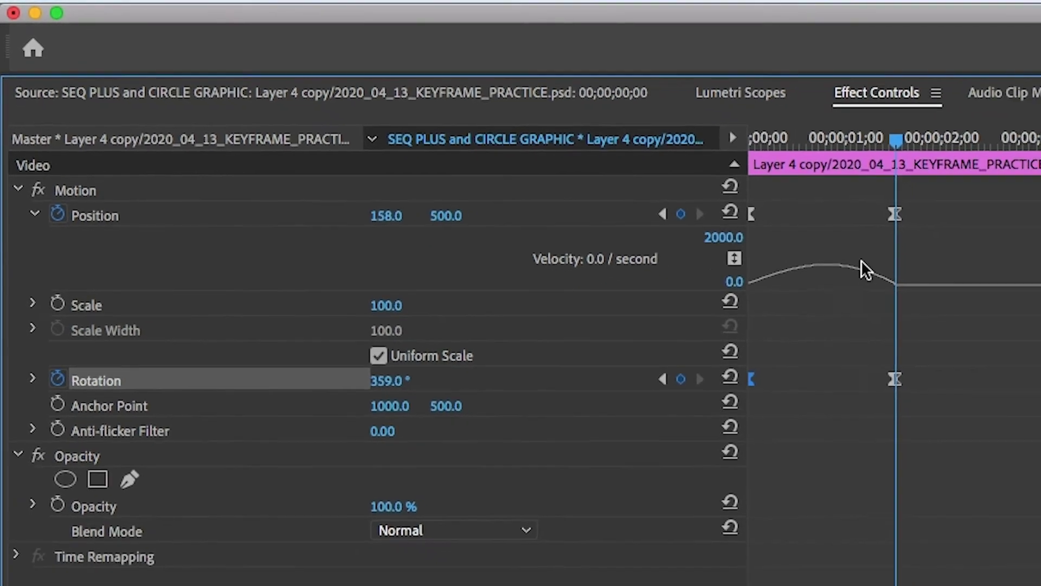
# Scrub through the combined position and rotation move and return the playhead to the clip's start
pyautogui.moveTo(568, 95); pyautogui.dragTo(486, 109)
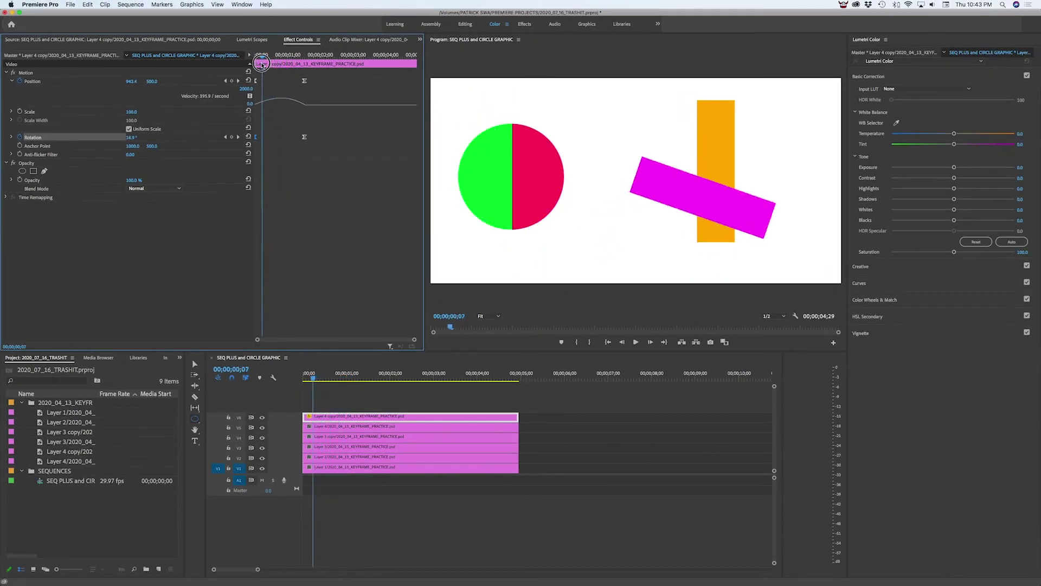
pyautogui.moveTo(261, 64); pyautogui.dragTo(306, 56)
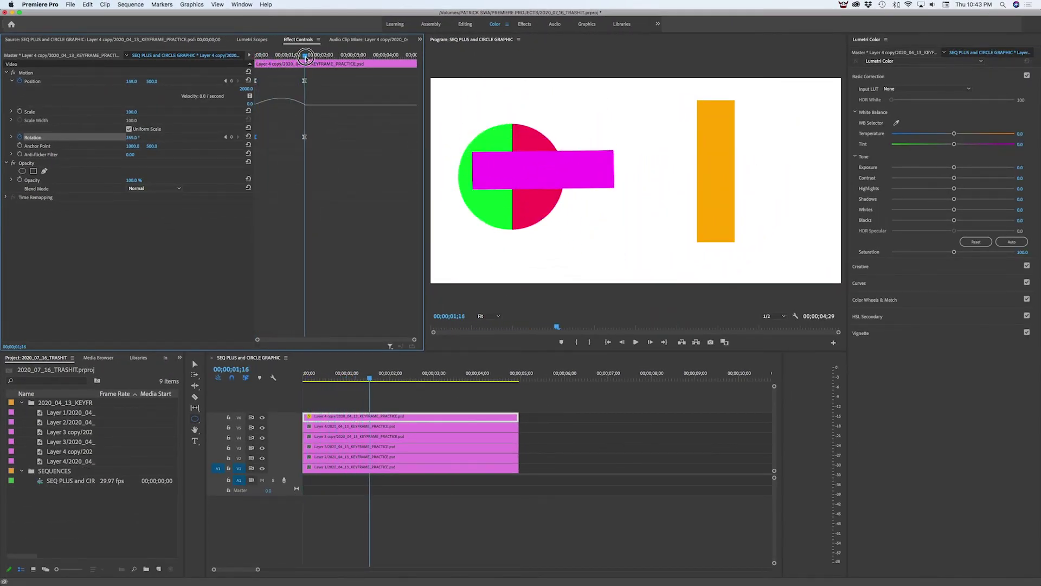
pyautogui.moveTo(305, 57); pyautogui.dragTo(254, 64)
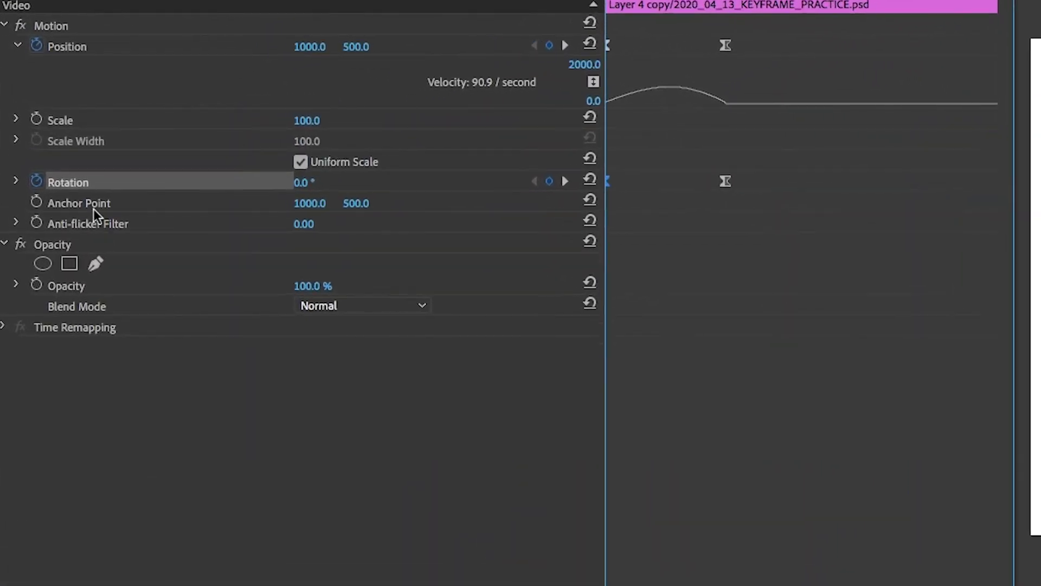
# Display the anchor point of the orange bar's Layer 4 clip in the program view
pyautogui.click(79, 198)
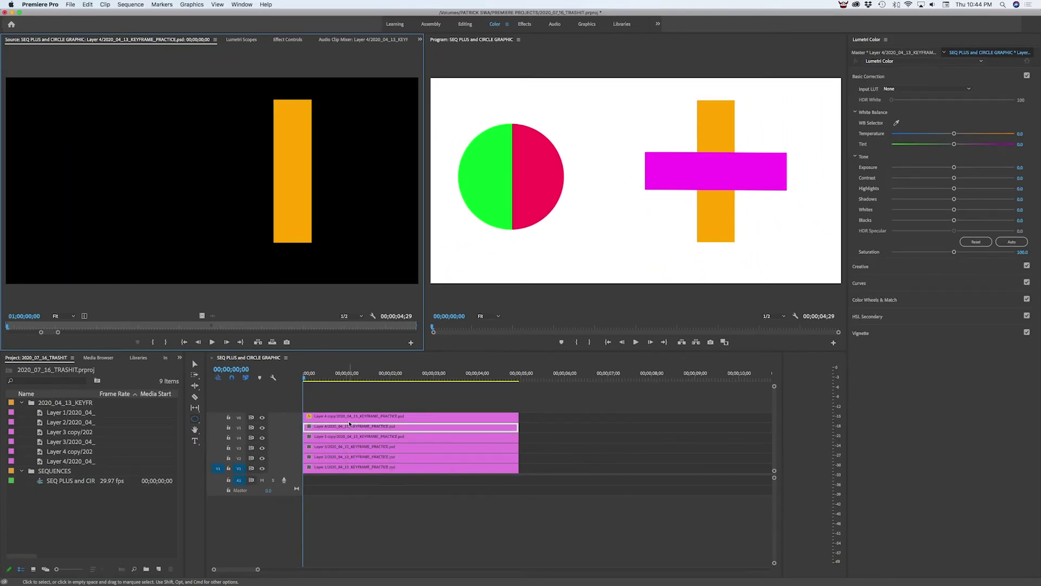
pyautogui.click(288, 40)
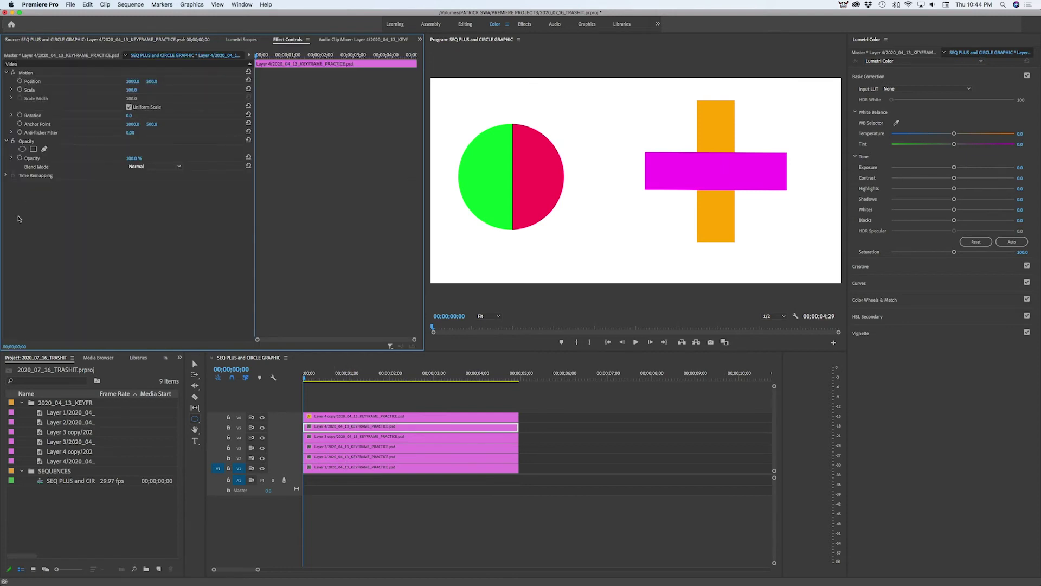
pyautogui.click(37, 124)
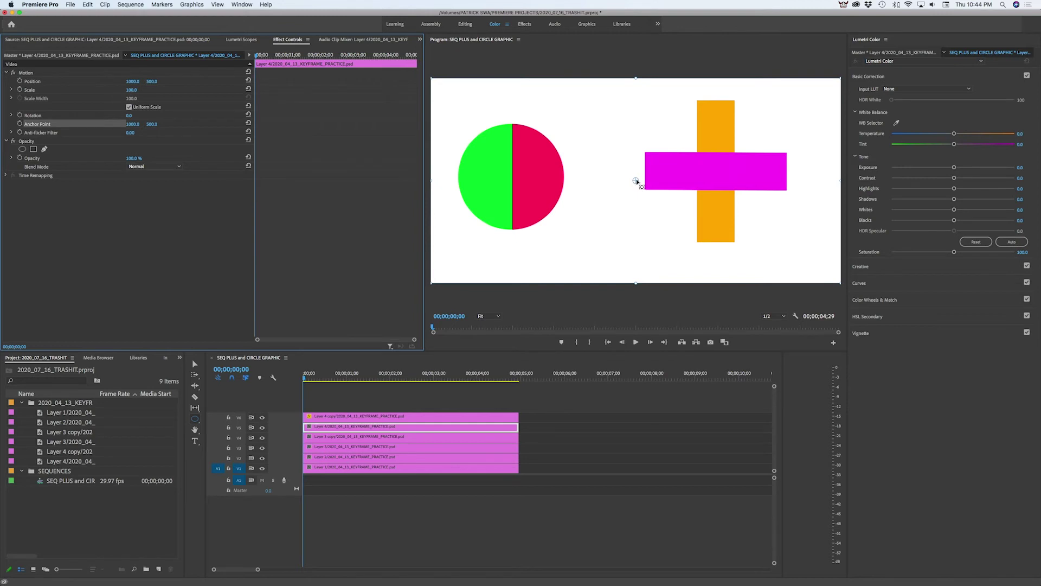
# For the Layer 4 copy clip, set the starting Rotation to 1° and move the anchor point to the magenta bar's centre, at 1400.7, 455.3
pyautogui.click(356, 417)
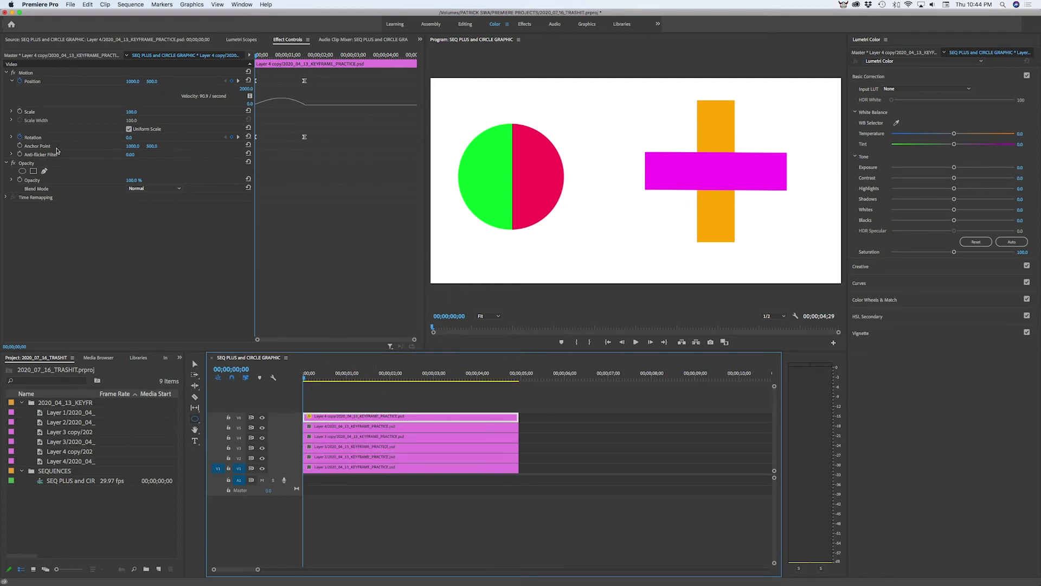
pyautogui.click(37, 145)
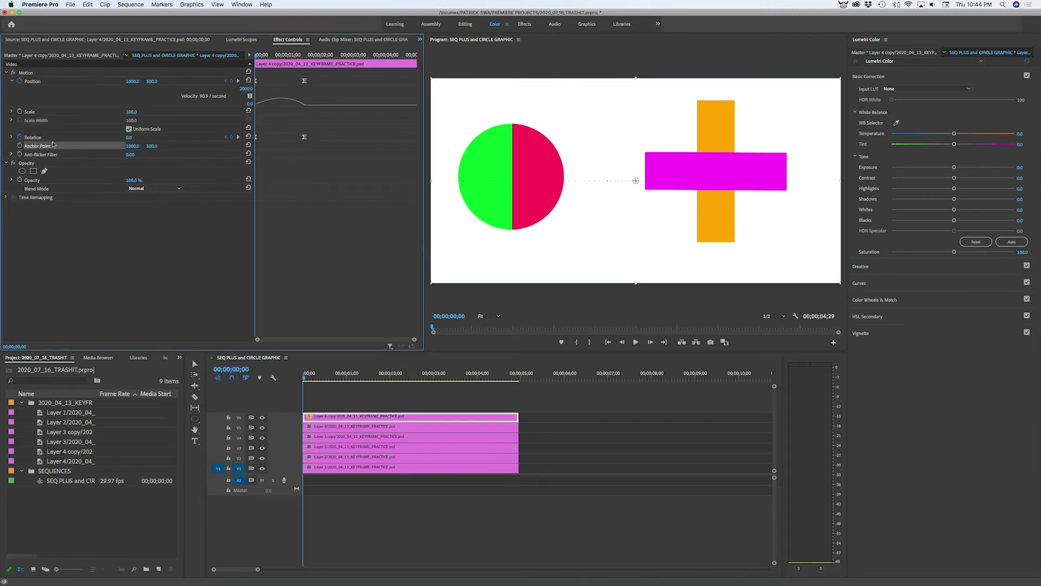
pyautogui.moveTo(128, 137)
pyautogui.mouseDown()
pyautogui.moveTo(151, 137)
pyautogui.moveTo(118, 137)
pyautogui.moveTo(147, 137)
pyautogui.moveTo(120, 137)
pyautogui.moveTo(129, 138)
pyautogui.mouseUp()
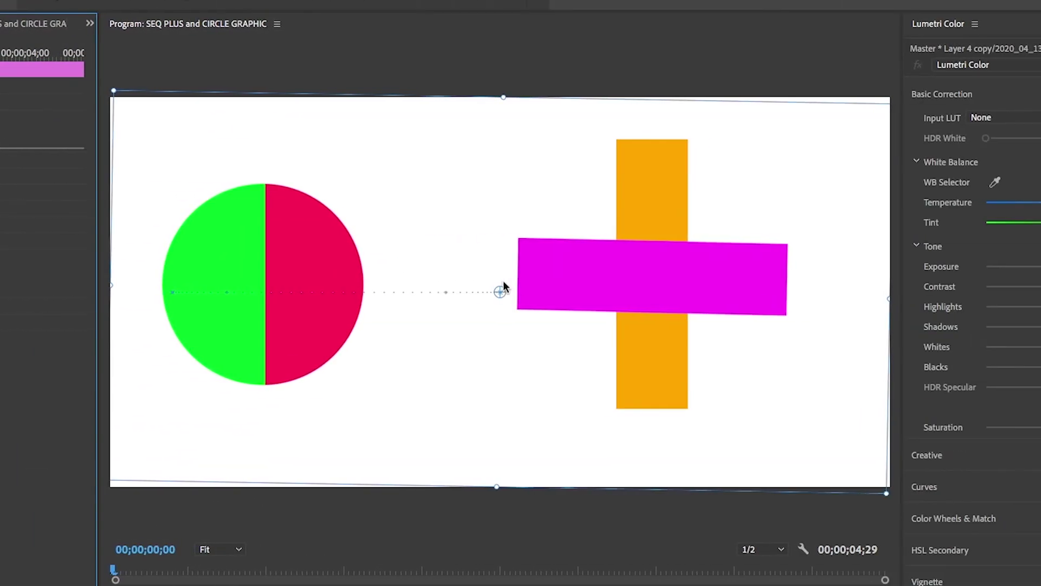
pyautogui.moveTo(500, 292); pyautogui.dragTo(657, 281)
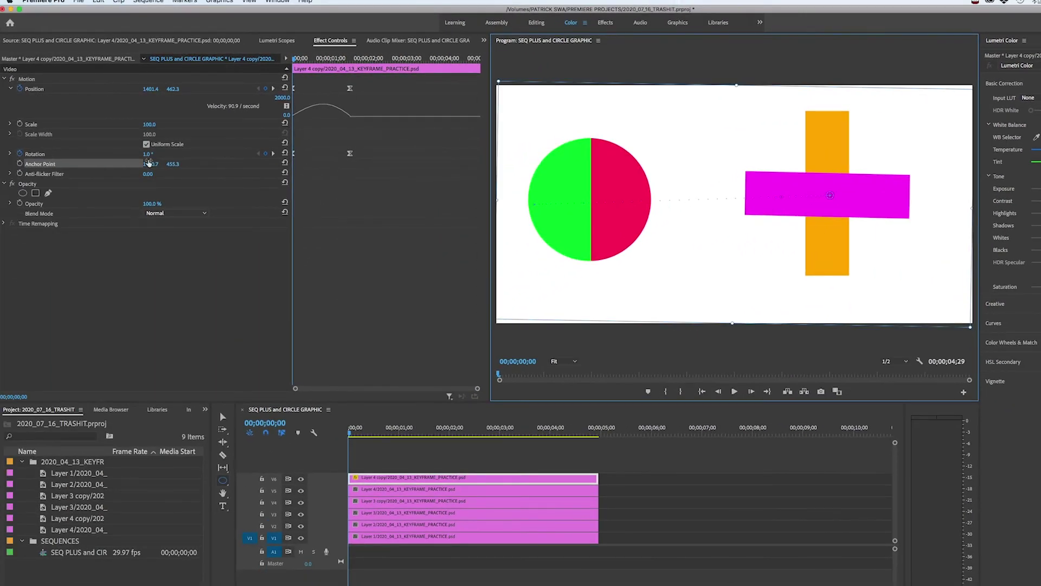
# Test the magenta bar's rotation about its new anchor point and play the move from the sequence start
pyautogui.moveTo(148, 154)
pyautogui.mouseDown()
pyautogui.moveTo(212, 154)
pyautogui.moveTo(127, 154)
pyautogui.moveTo(187, 154)
pyautogui.moveTo(147, 154)
pyautogui.mouseUp()
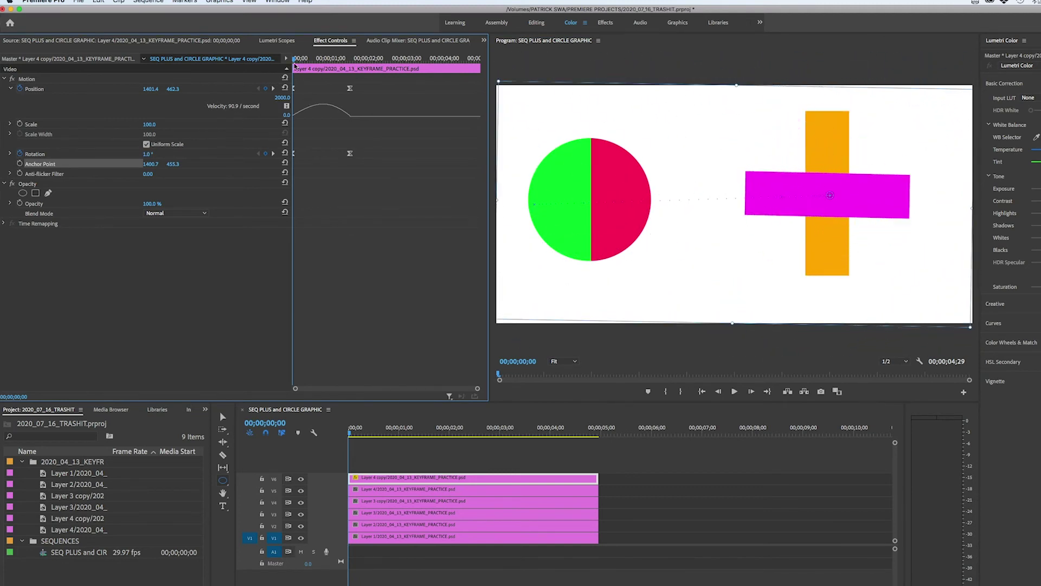
pyautogui.press('space')
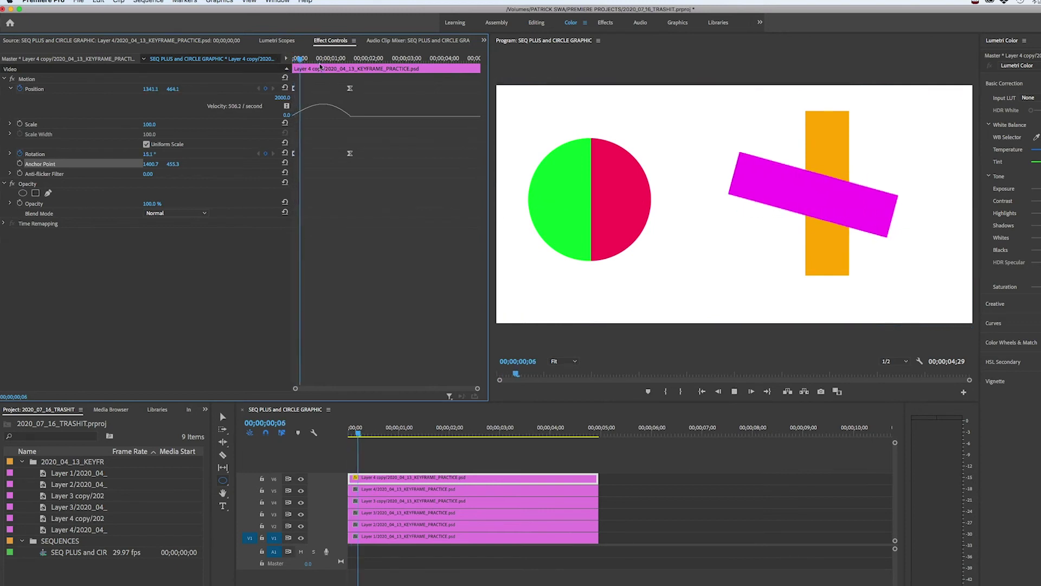
pyautogui.press('space')
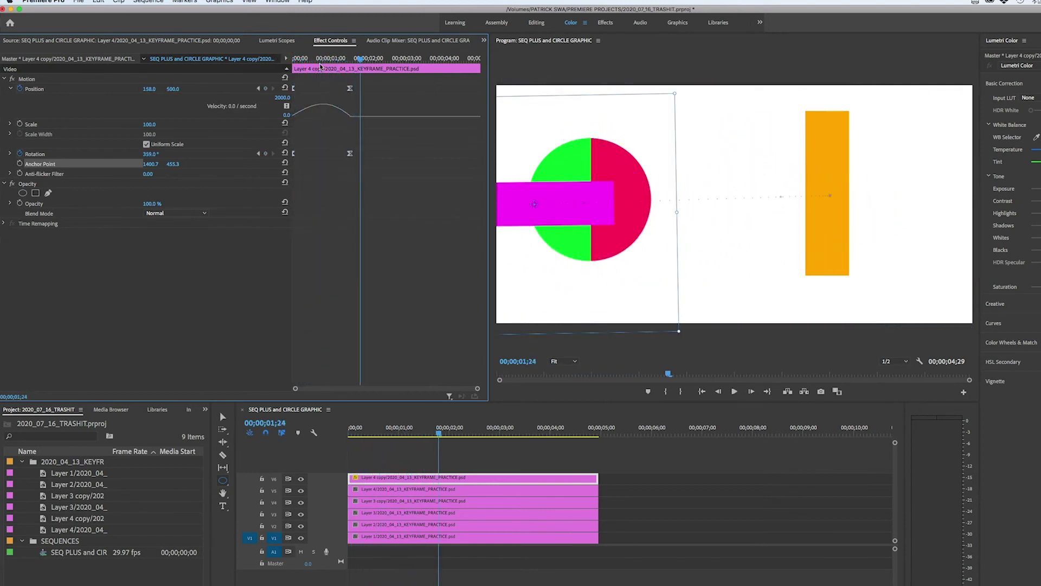
# Try setting Position to 113, 544 just past the magenta bar's second keyframe, and delete the extra keyframe
pyautogui.moveTo(360, 58); pyautogui.dragTo(293, 68)
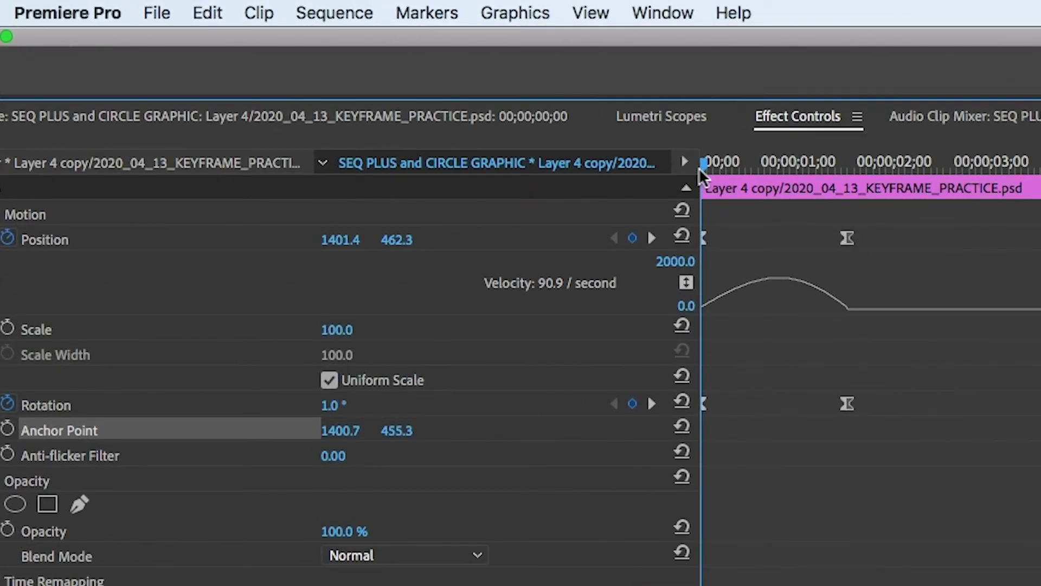
pyautogui.moveTo(700, 163); pyautogui.dragTo(860, 167)
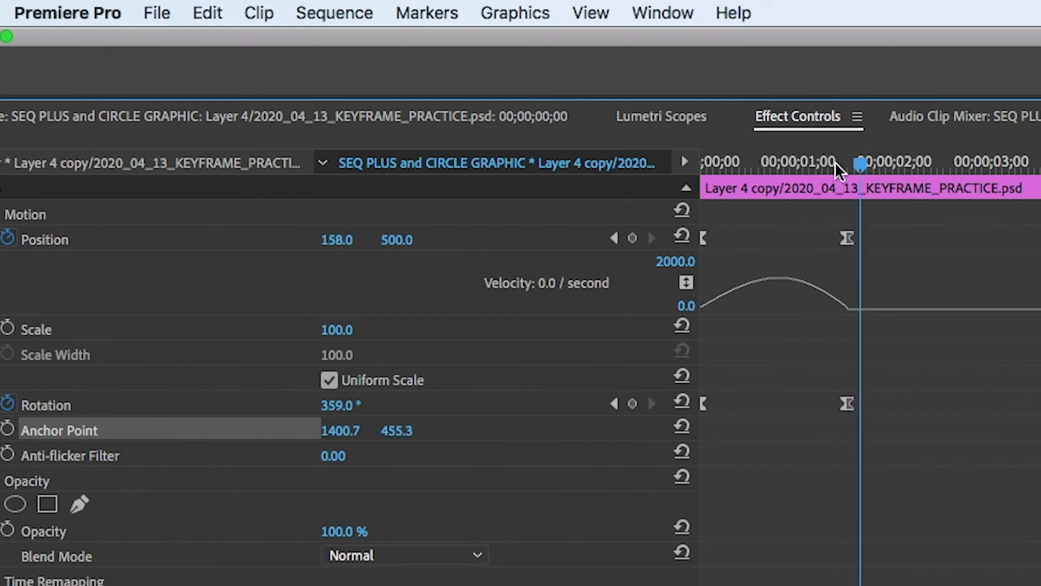
pyautogui.moveTo(398, 240); pyautogui.dragTo(423, 239)
pyautogui.moveTo(337, 240); pyautogui.dragTo(312, 240)
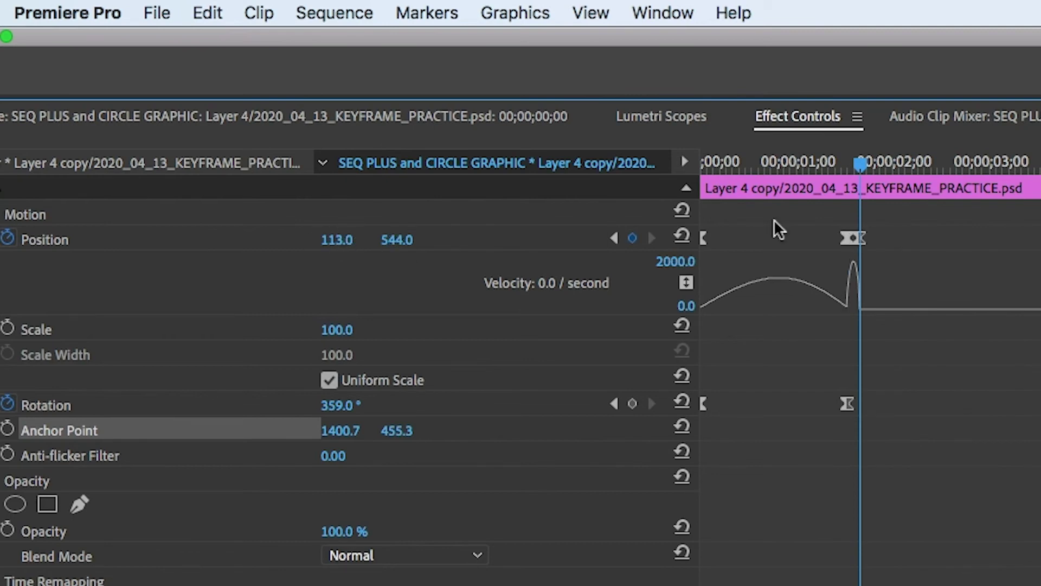
pyautogui.click(859, 242)
pyautogui.press('Delete')
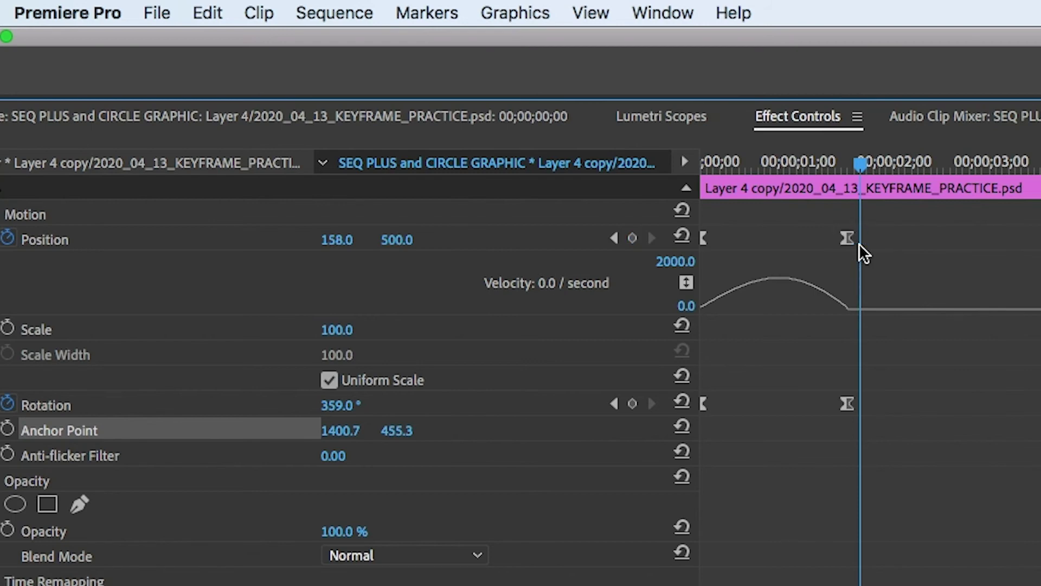
# Go exactly to the magenta bar's second Position keyframe and set its horizontal Position to 514
pyautogui.click(614, 238)
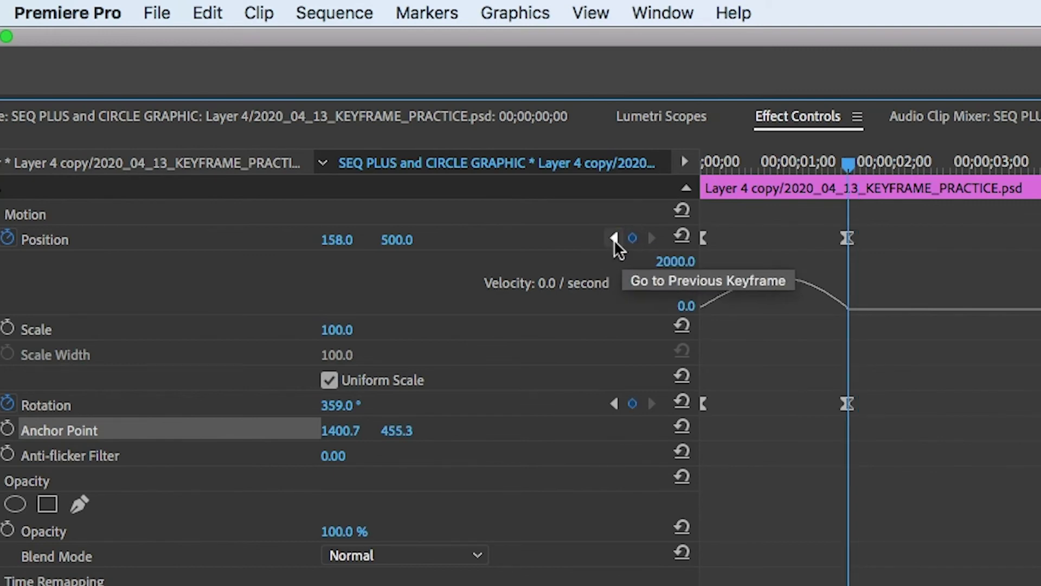
pyautogui.click(614, 239)
pyautogui.click(652, 238)
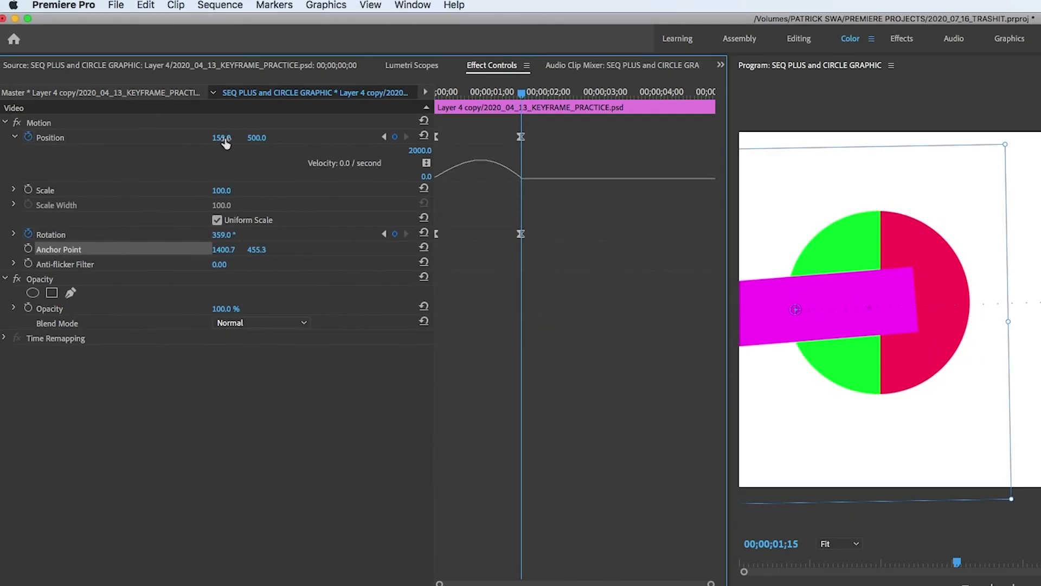
pyautogui.moveTo(222, 138); pyautogui.dragTo(429, 134)
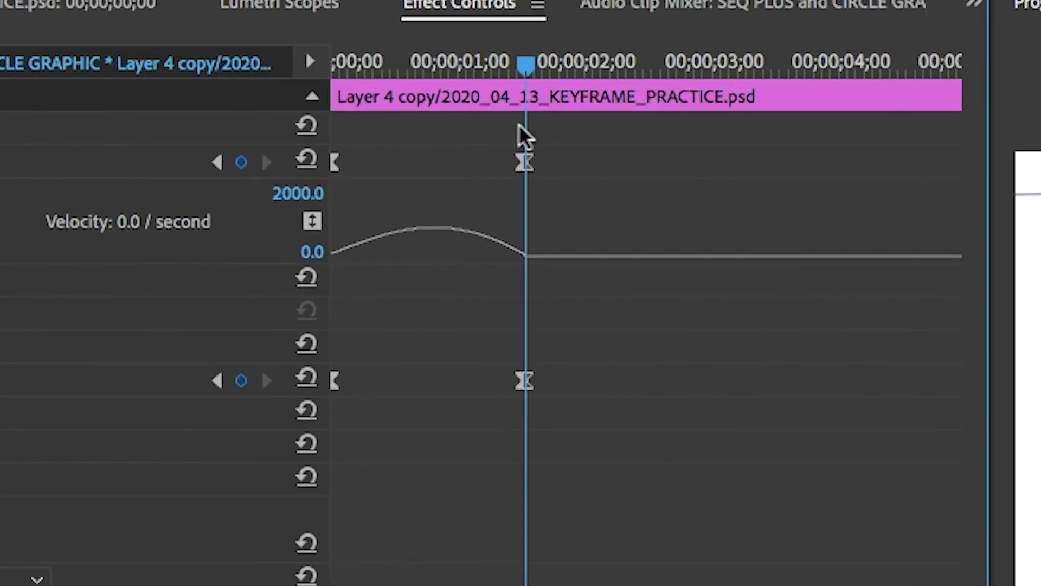
# Play the magenta bar's corrected move from the clip's start
pyautogui.moveTo(525, 65); pyautogui.dragTo(249, 57)
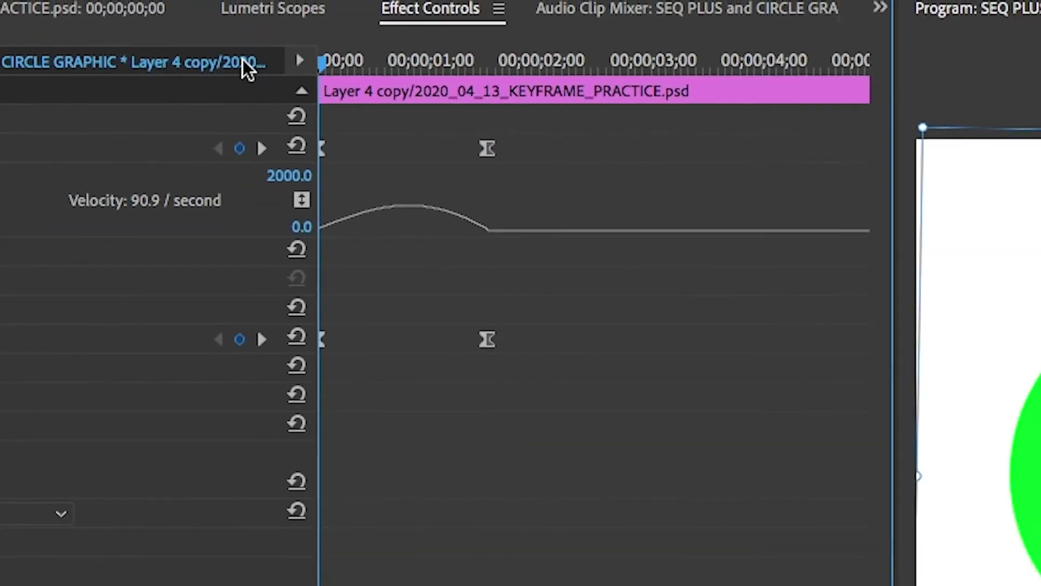
pyautogui.press('space')
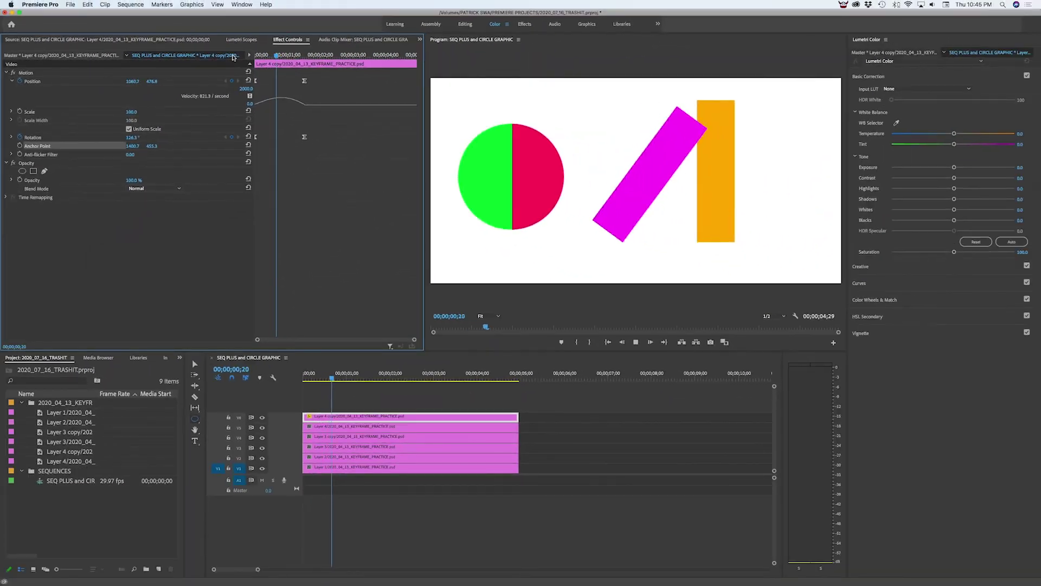
pyautogui.press('space')
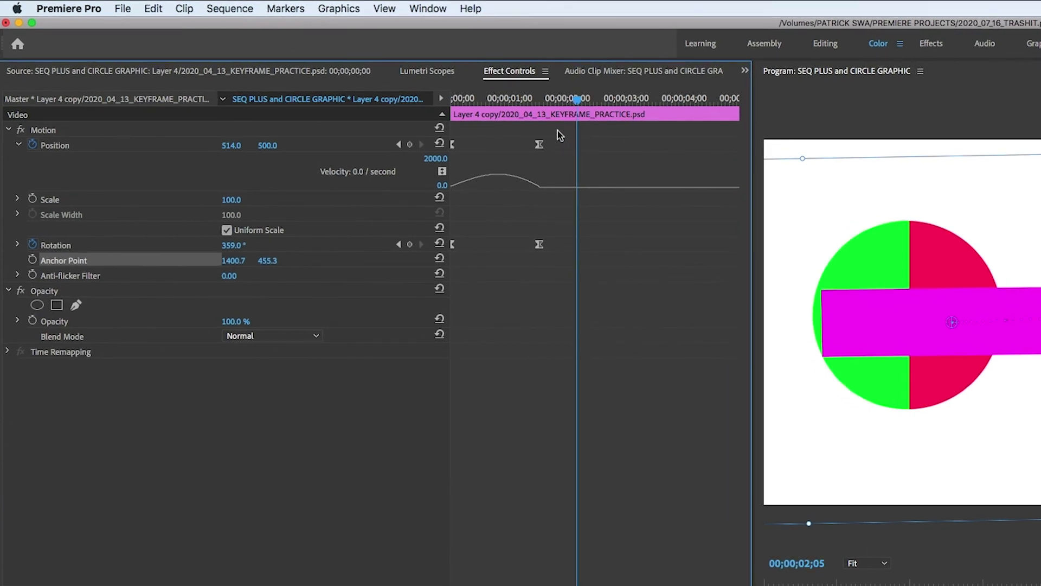
# Copy all Position and Rotation keyframes of the Layer 4 copy clip and select the orange bar's Layer 4 clip
pyautogui.moveTo(564, 130); pyautogui.dragTo(426, 296)
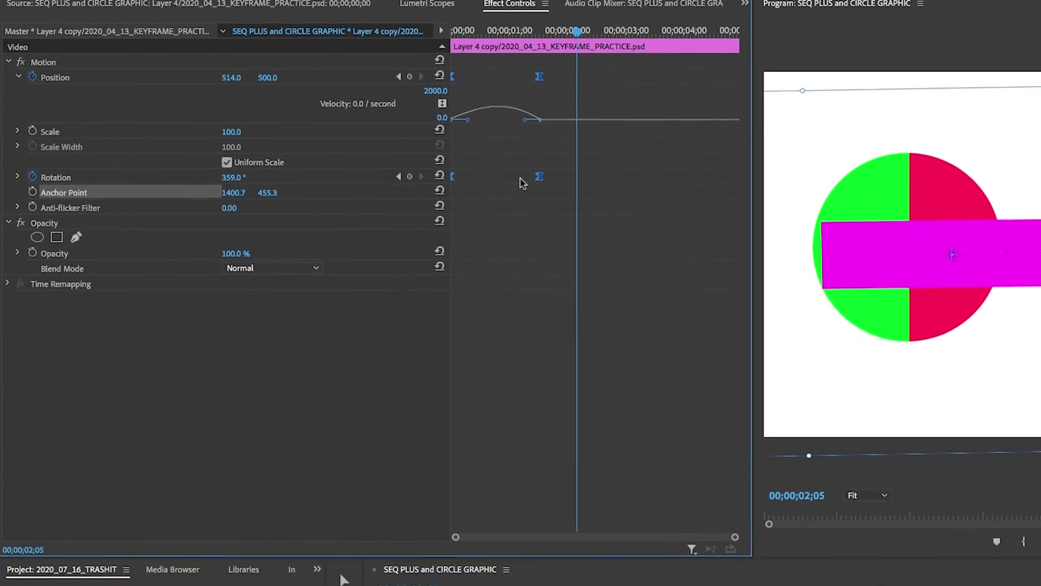
pyautogui.click(721, 573)
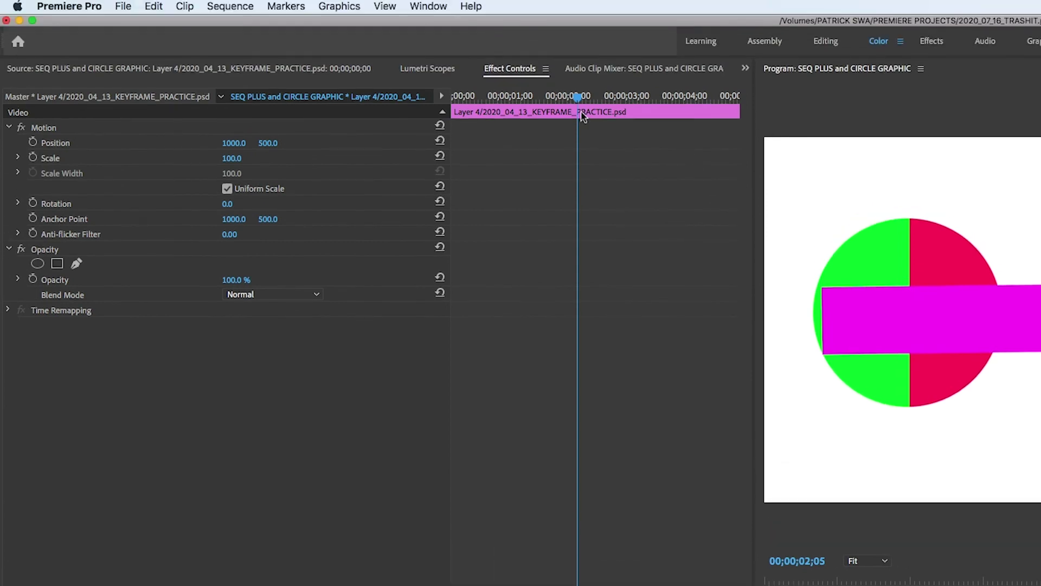
# With the playhead at the clip's start, move Layer 4's anchor point to the orange bar's centre, at 1397.4, 454.4
pyautogui.moveTo(578, 98); pyautogui.dragTo(505, 106)
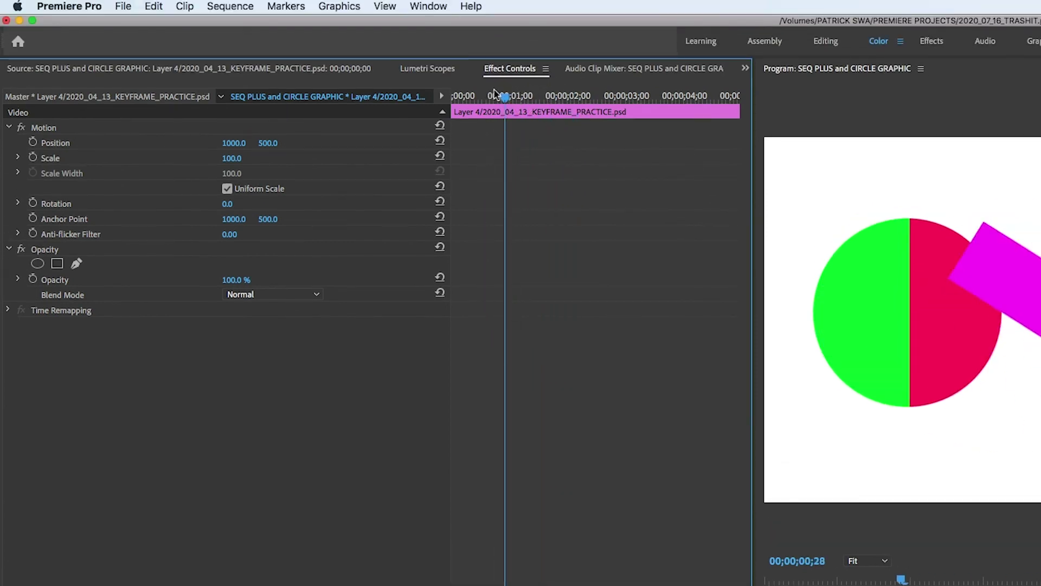
pyautogui.moveTo(503, 96); pyautogui.dragTo(434, 106)
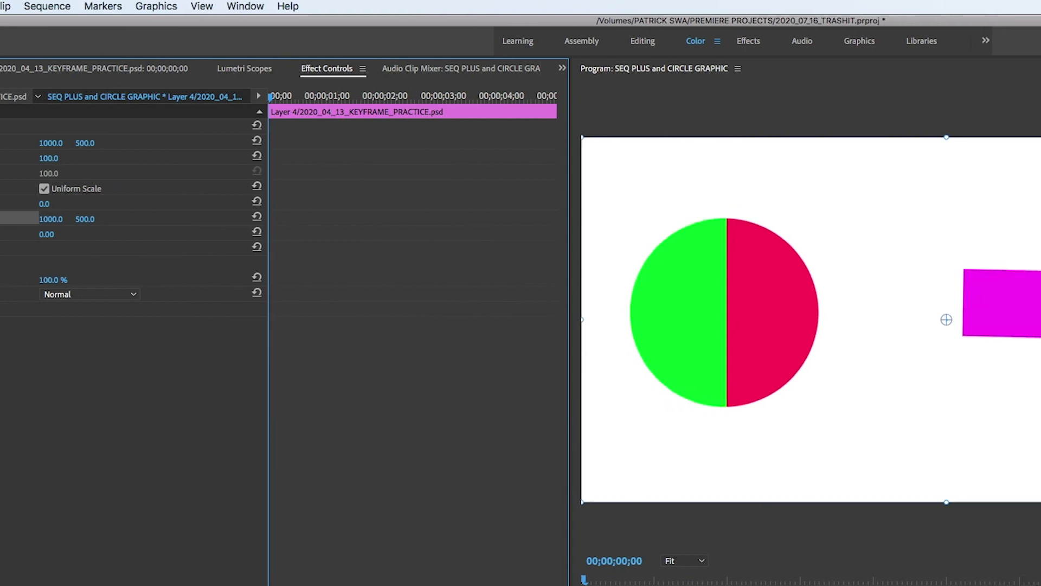
pyautogui.moveTo(659, 321); pyautogui.dragTo(804, 304)
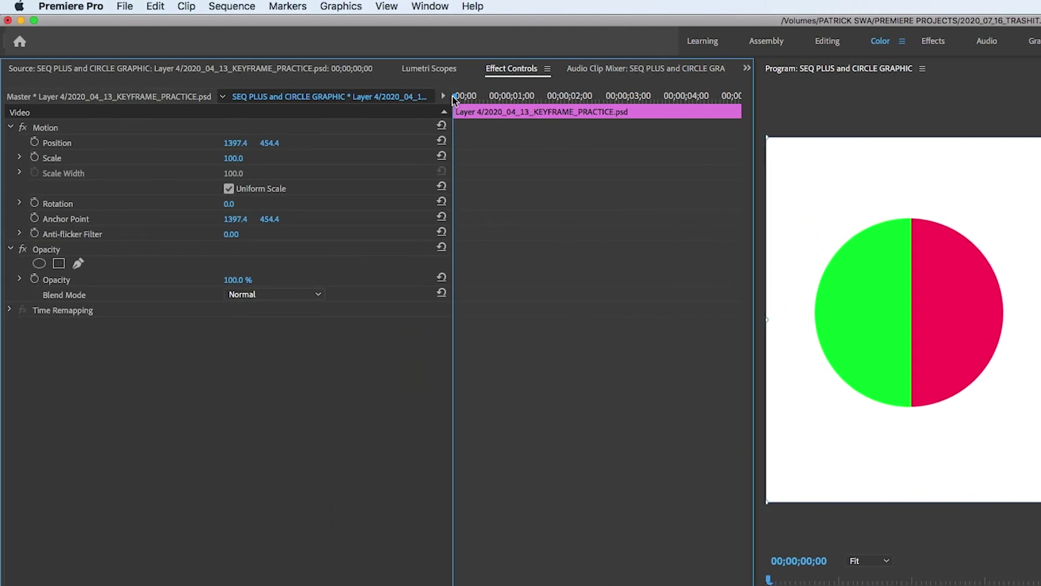
# Paste the copied Position and Rotation keyframes onto Layer 4 at its start and play both bars' combined move twice
pyautogui.press('super+v')
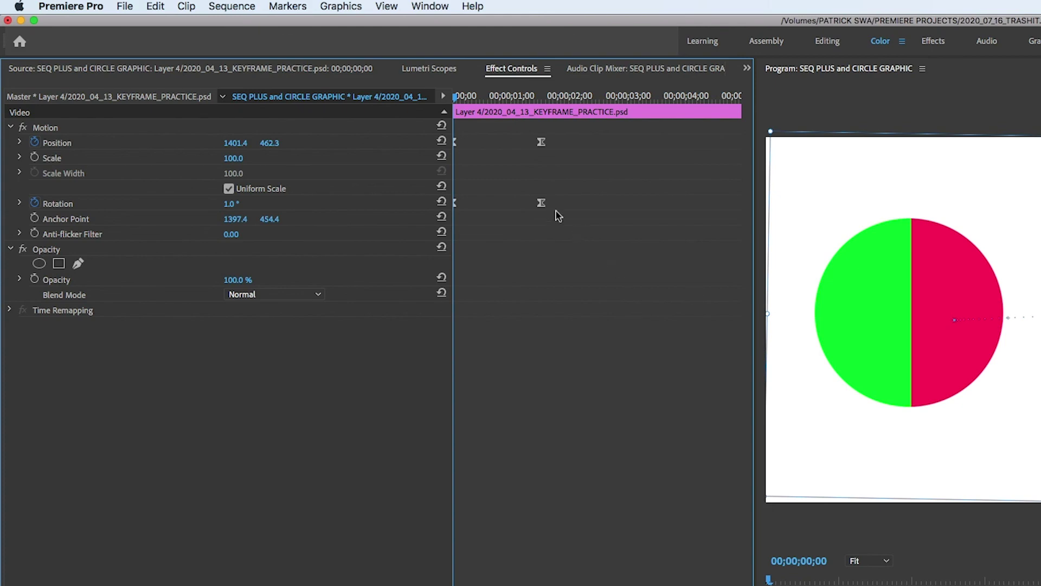
pyautogui.press('space')
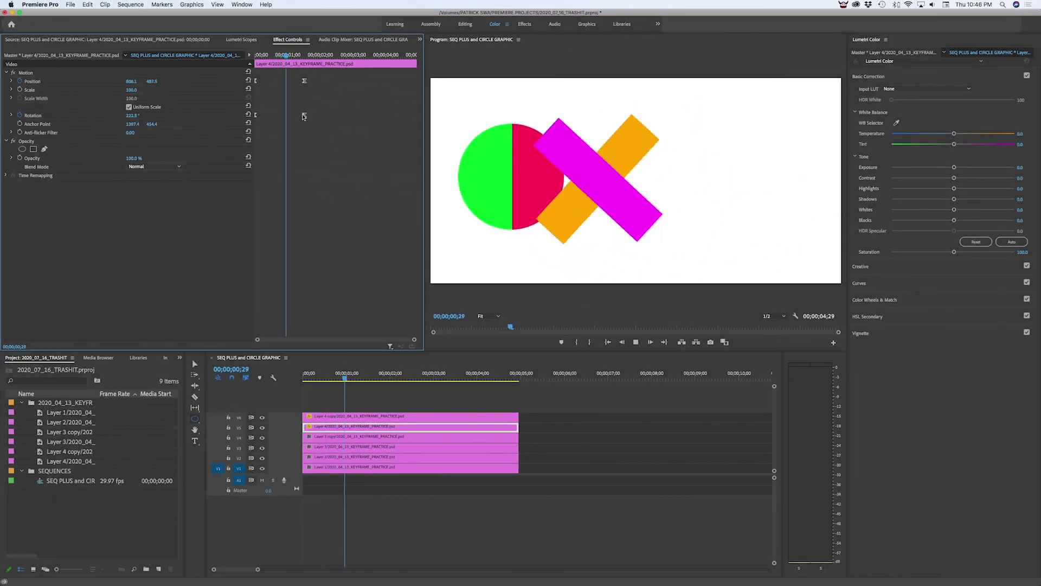
pyautogui.press('space')
pyautogui.moveTo(319, 57); pyautogui.dragTo(233, 50)
pyautogui.press('space')
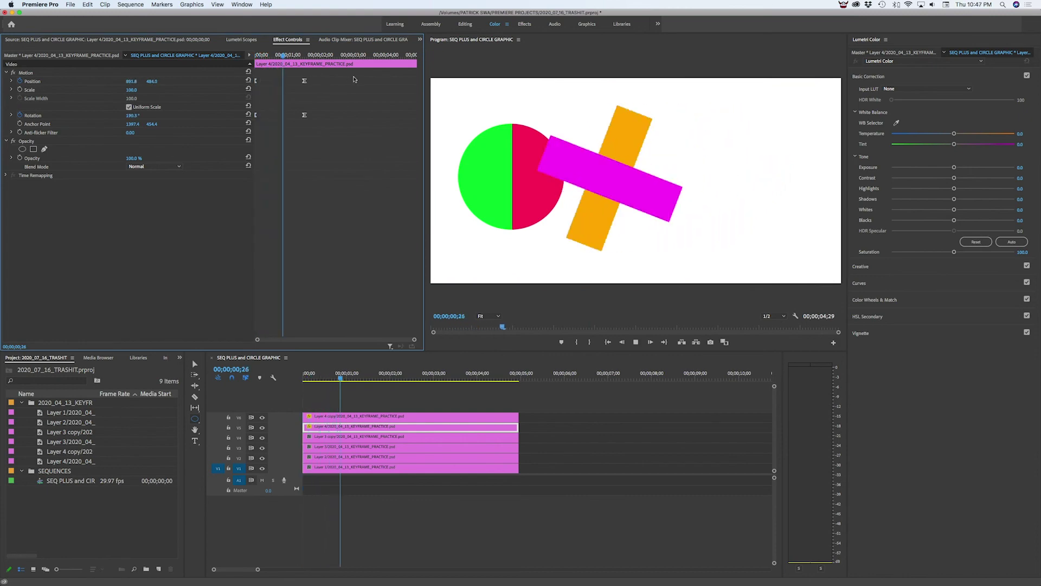
pyautogui.press('space')
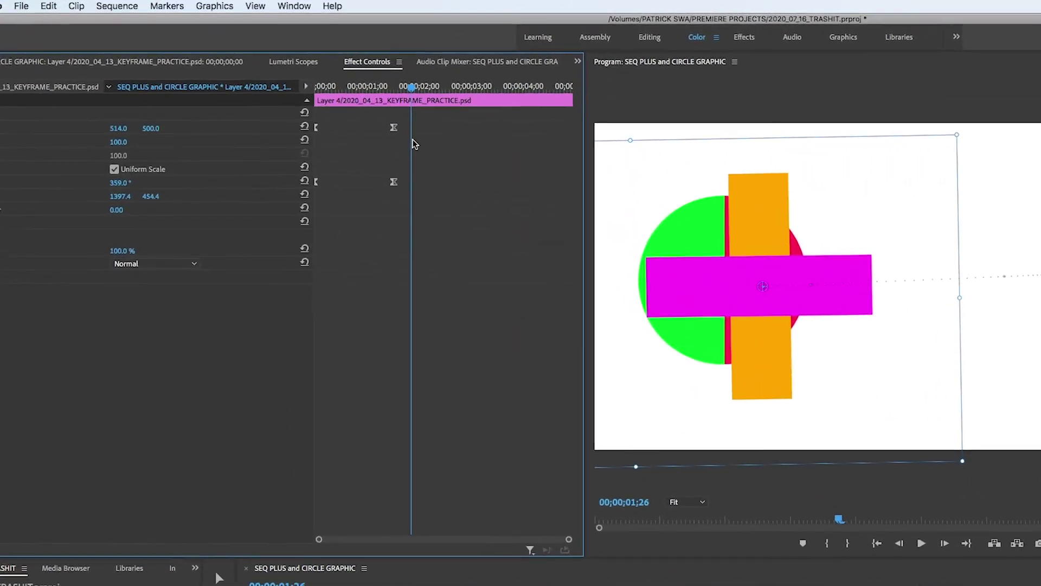
# Select all of Layer 4's Position and Rotation keyframes and shift them together about a quarter second later
pyautogui.moveTo(405, 117); pyautogui.dragTo(404, 118)
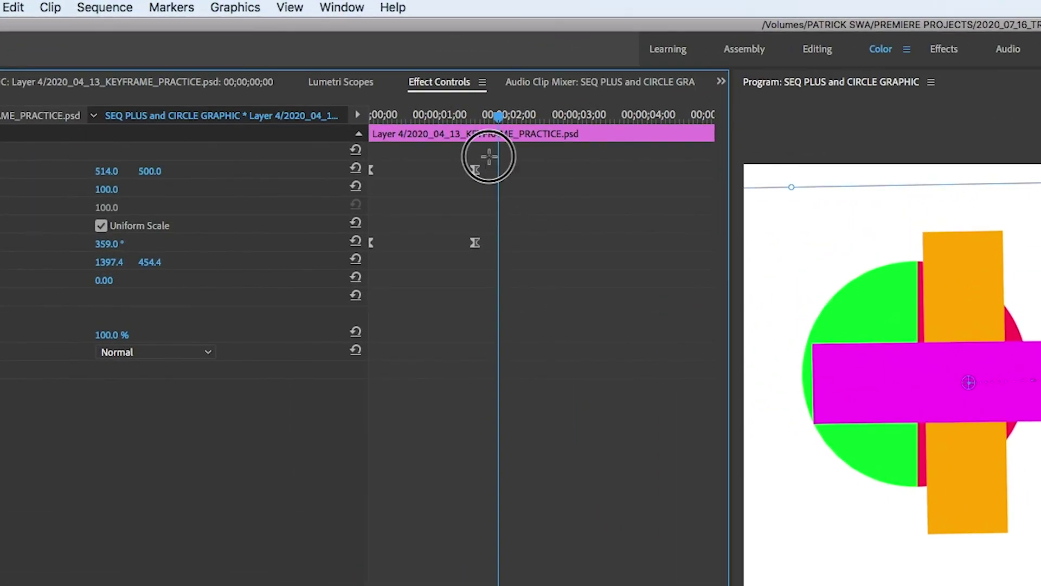
pyautogui.moveTo(489, 156); pyautogui.dragTo(328, 294)
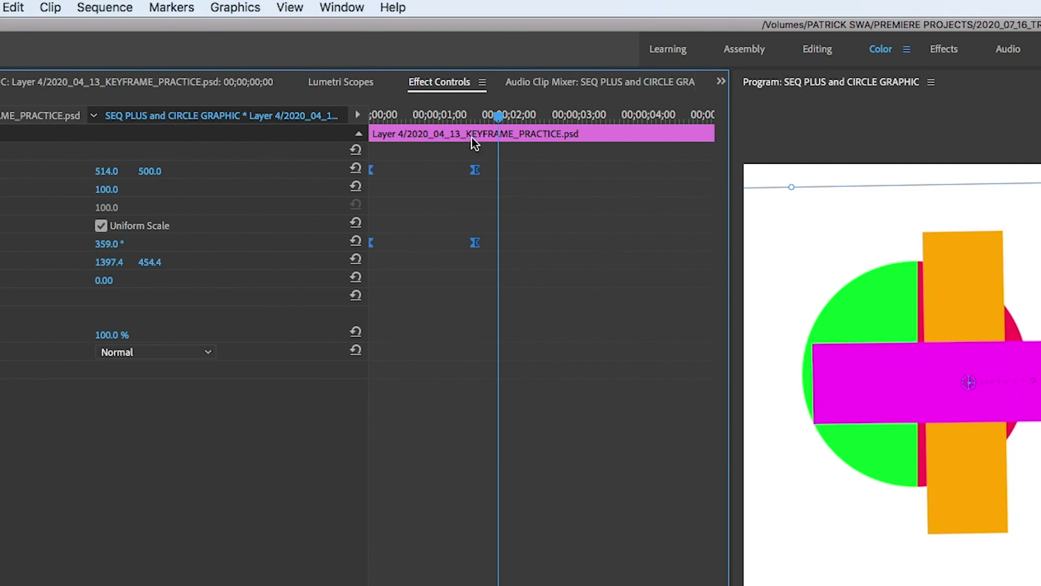
pyautogui.press('Left')
pyautogui.press('Left')
pyautogui.press('Left')
pyautogui.press('Left')
pyautogui.press('Left')
pyautogui.press('Left')
pyautogui.press('Left')
pyautogui.press('Left')
pyautogui.press('Left')
pyautogui.press('Left')
pyautogui.press('Left')
pyautogui.press('Left')
pyautogui.press('Left')
pyautogui.press('Left')
pyautogui.press('Left')
pyautogui.press('Left')
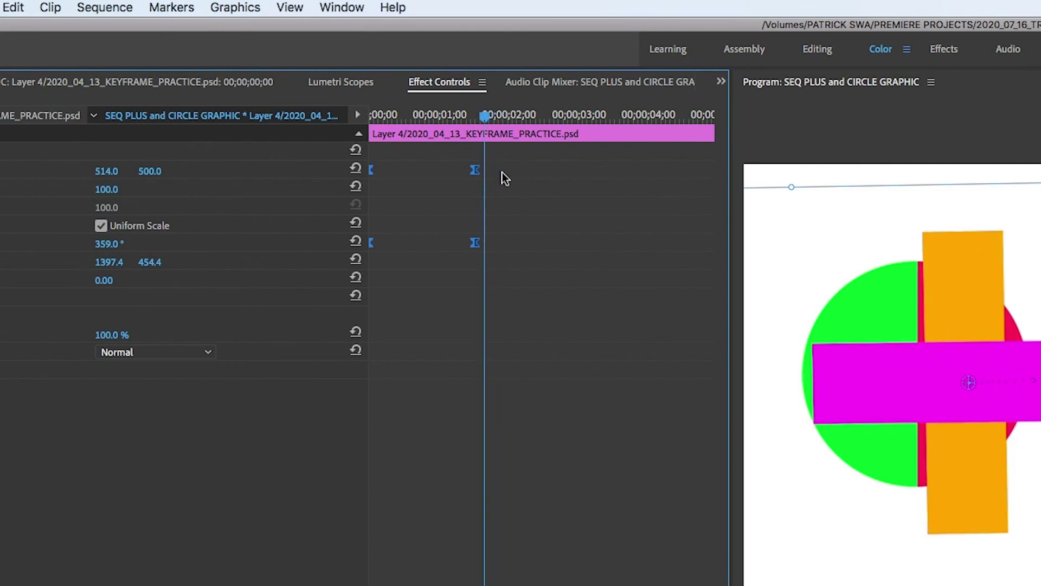
pyautogui.press('Right')
pyautogui.press('Right')
pyautogui.press('Right')
pyautogui.press('Right')
pyautogui.press('Right')
pyautogui.press('Right')
pyautogui.press('Right')
pyautogui.press('Right')
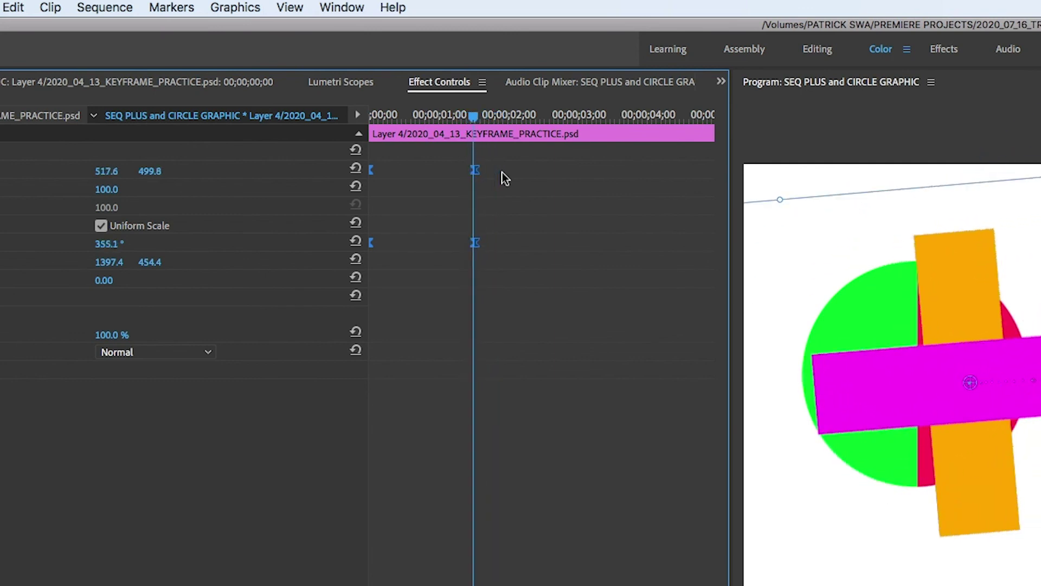
pyautogui.press('Right')
pyautogui.press('Right')
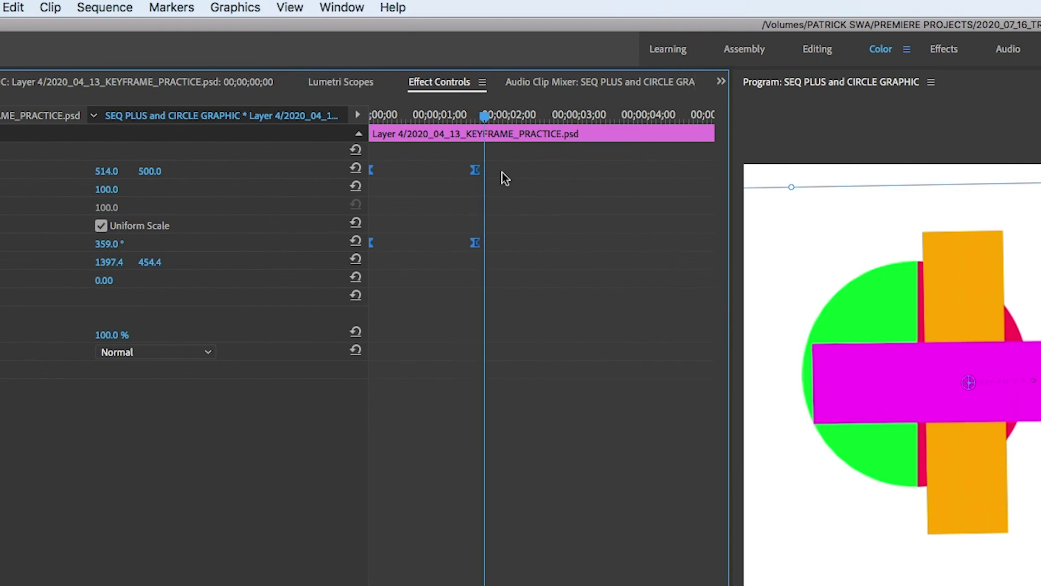
pyautogui.moveTo(476, 171); pyautogui.dragTo(495, 172)
# Play the staggered movement of the two bars twice from the sequence start
pyautogui.moveTo(486, 114); pyautogui.dragTo(311, 123)
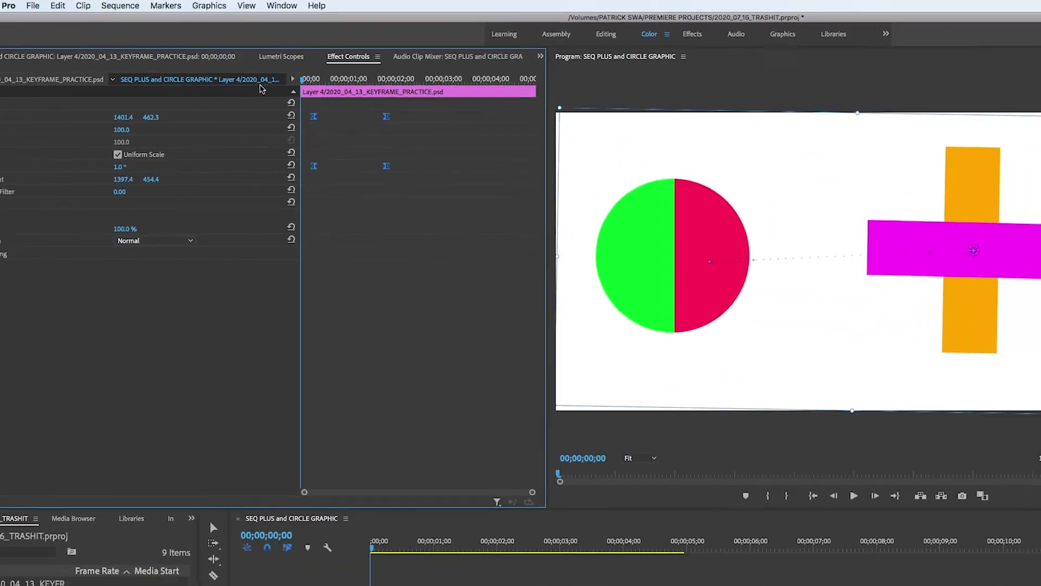
pyautogui.press('space')
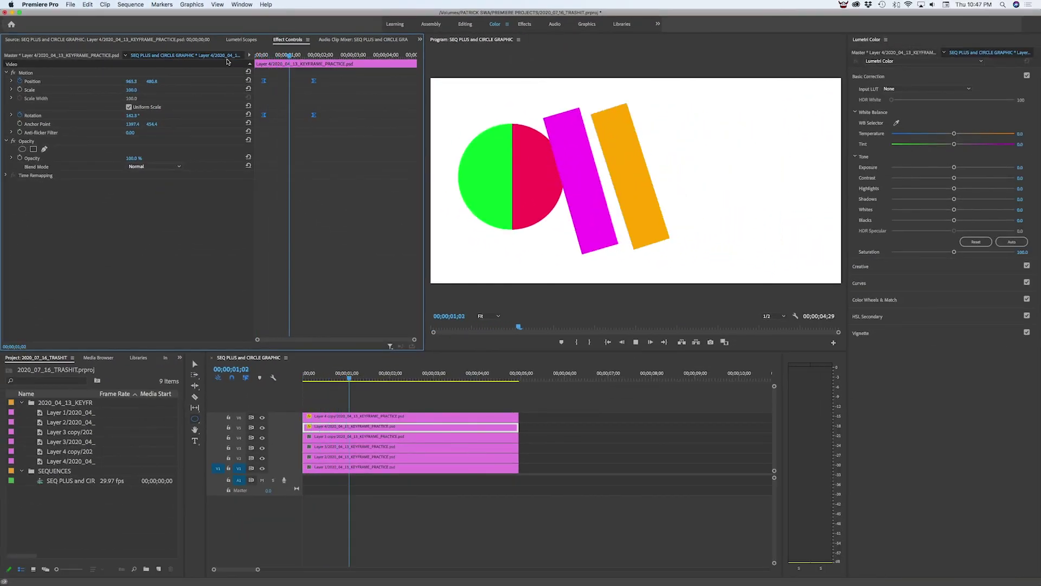
pyautogui.press('space')
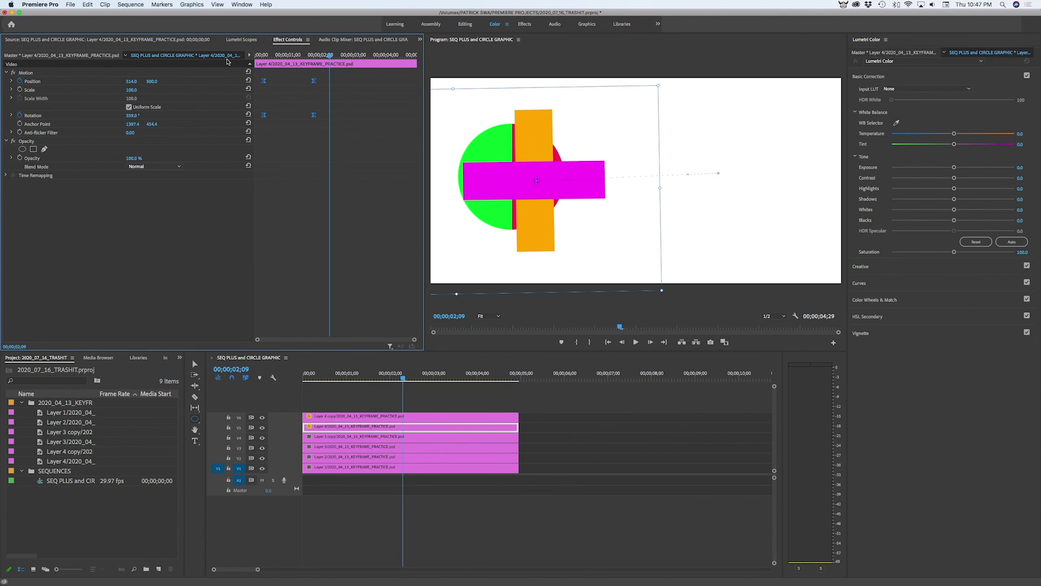
pyautogui.moveTo(330, 56); pyautogui.dragTo(223, 53)
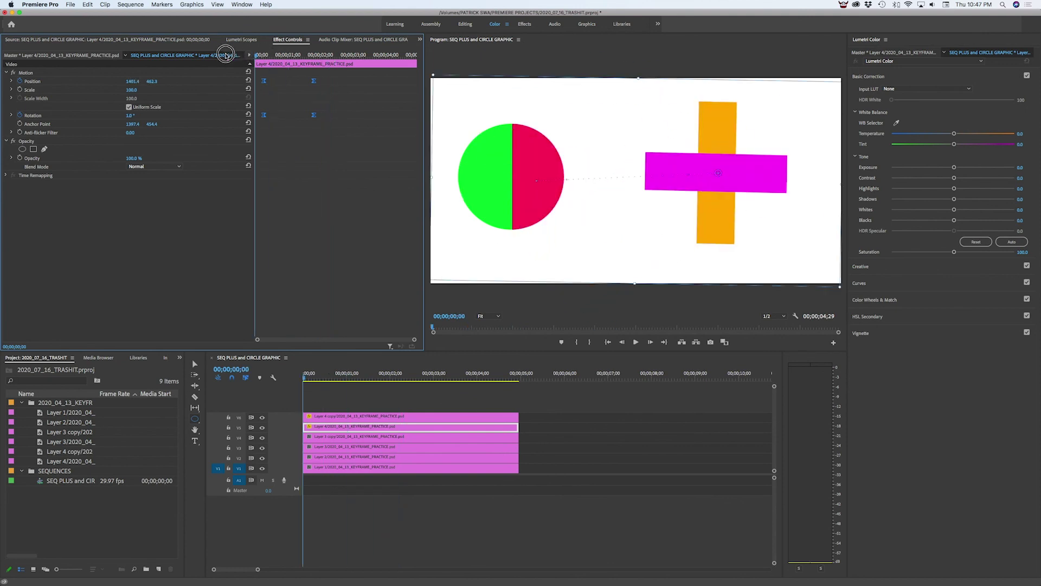
pyautogui.press('space')
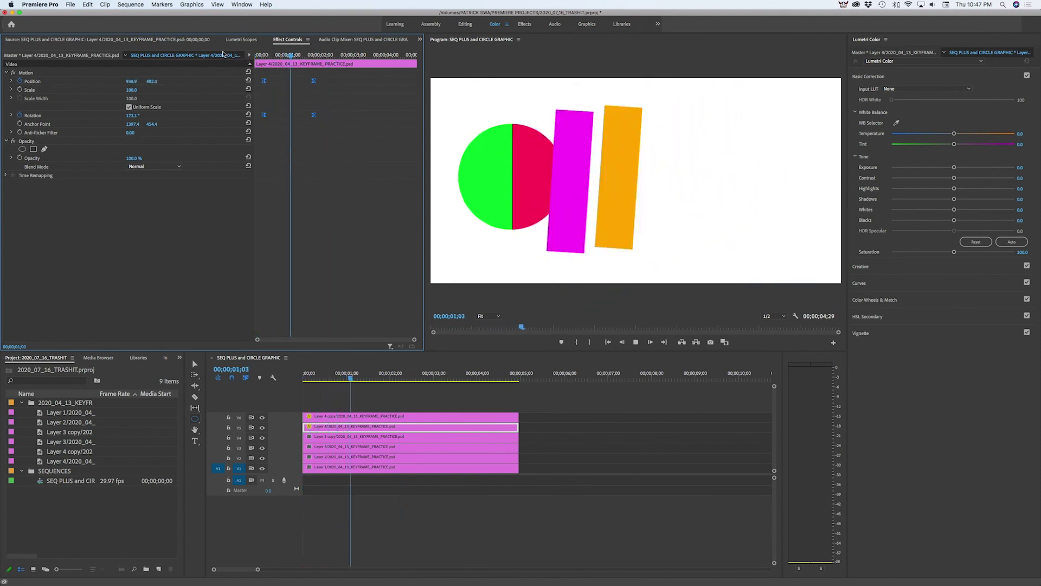
pyautogui.press('space')
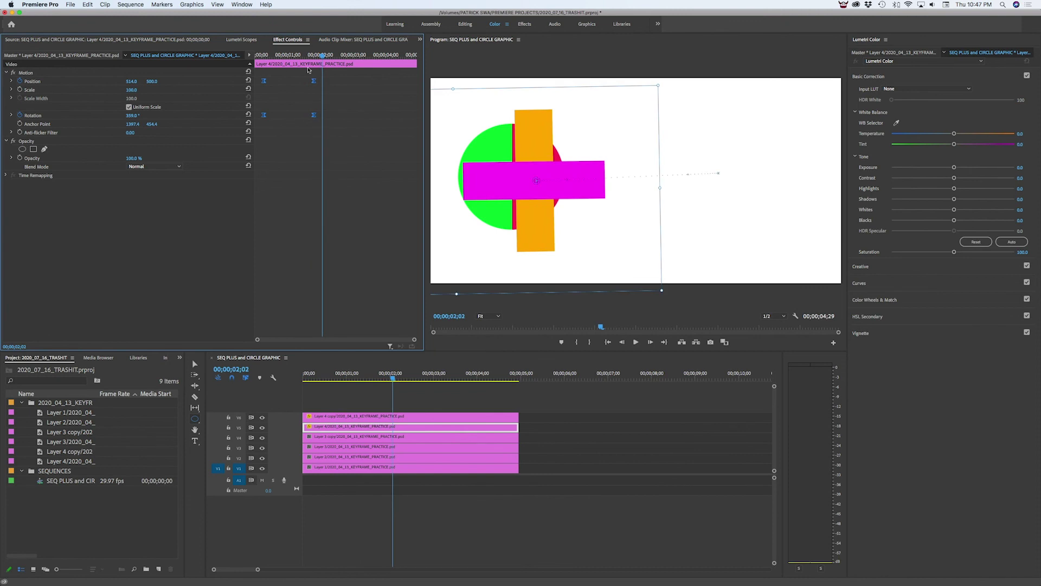
# Shift Layer 4's keyframes another quarter second or so later and play the move from the sequence start
pyautogui.moveTo(313, 82); pyautogui.dragTo(323, 82)
pyautogui.moveTo(322, 55); pyautogui.dragTo(239, 54)
pyautogui.press('space')
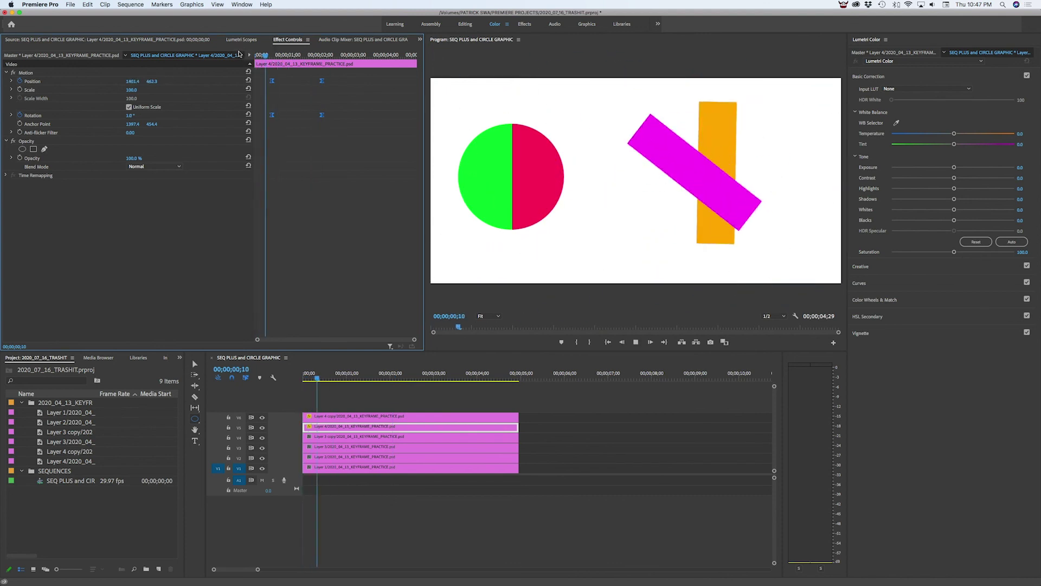
pyautogui.press('space')
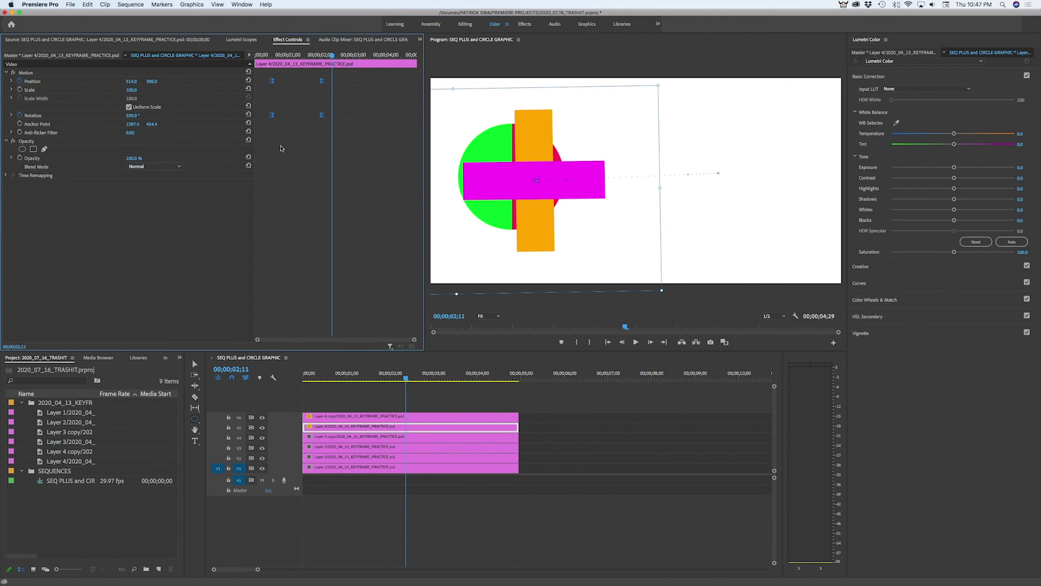
# Switch to Word to review the keyframing topics in the teaching notes, and switch on to Viking Recorder
pyautogui.press('super+Tab')
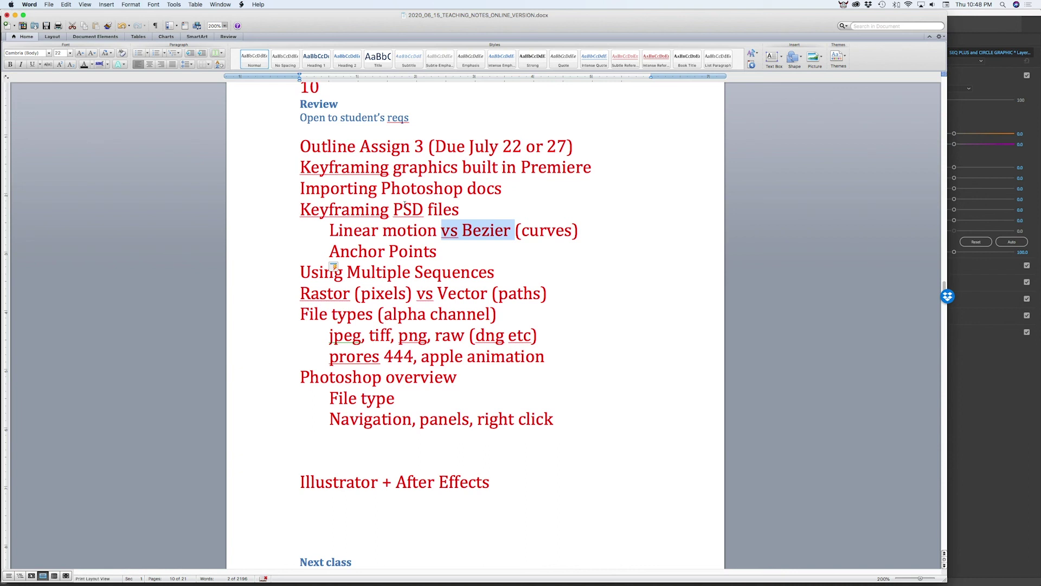
pyautogui.press('super+Tab')
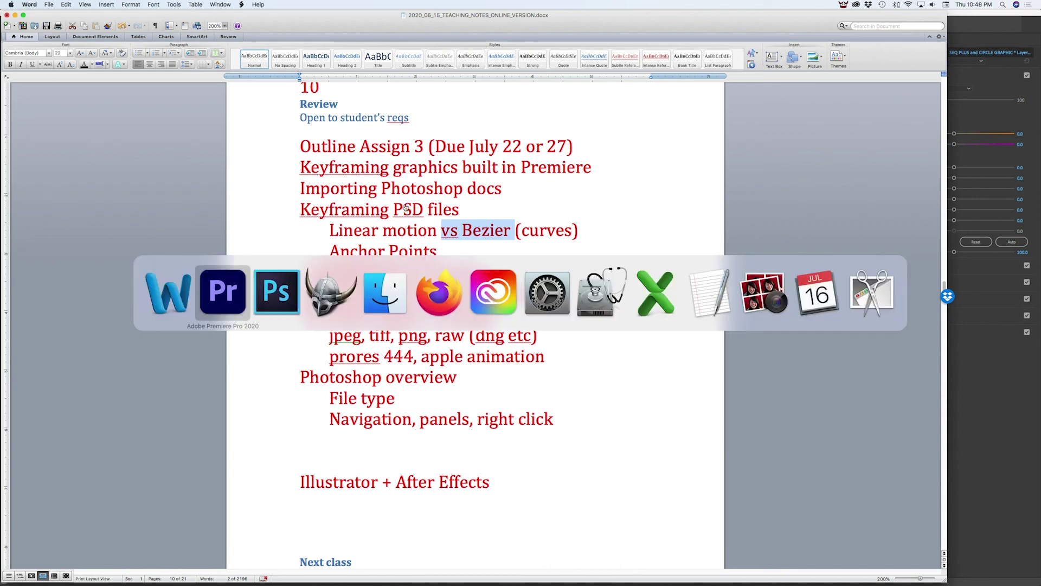
pyautogui.press('super+Tab')
pyautogui.press('super+Tab')
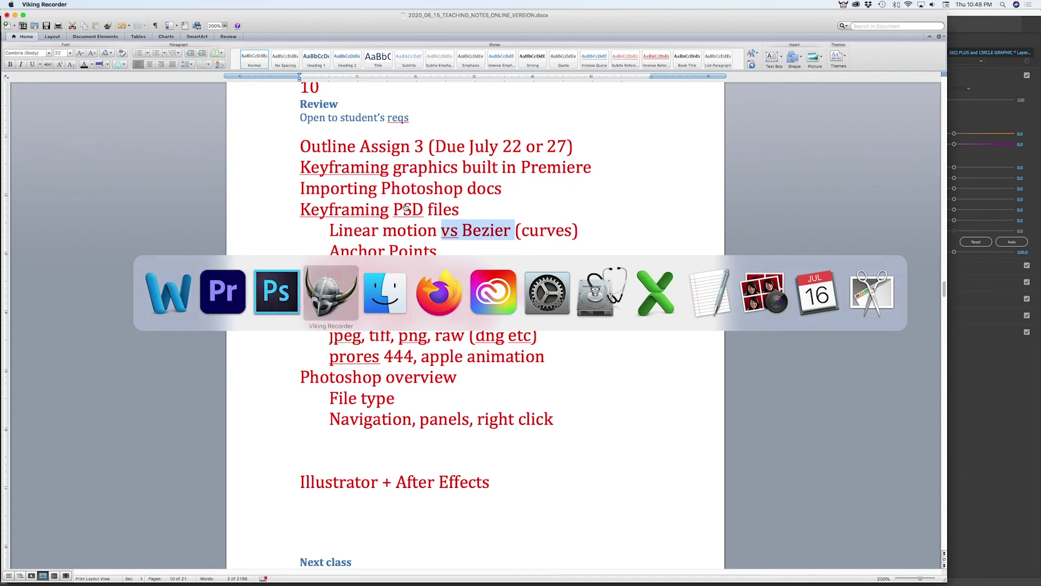